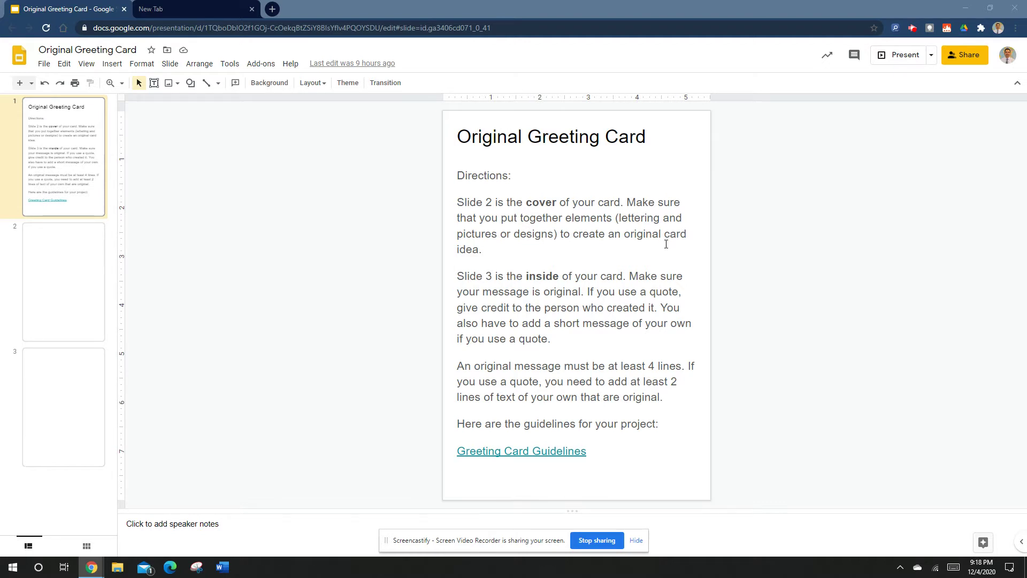
- Review the blank inside and cover slides, then show the Greeting Card Guidelines link preview on slide 1
{"action": "left_click", "coordinate": [81, 394]}
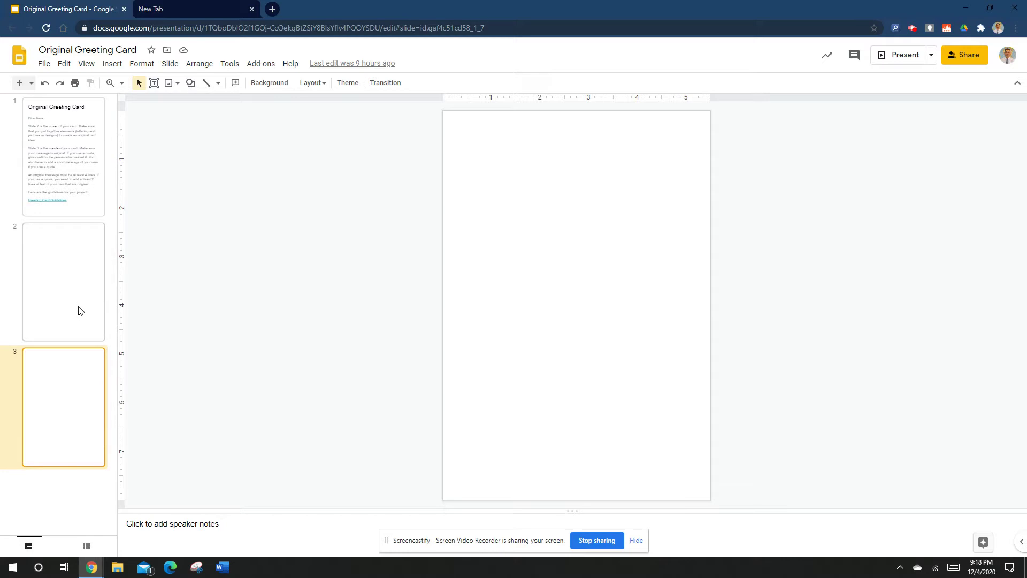
{"action": "left_click", "coordinate": [79, 310]}
{"action": "left_click", "coordinate": [67, 395]}
{"action": "left_click", "coordinate": [92, 202]}
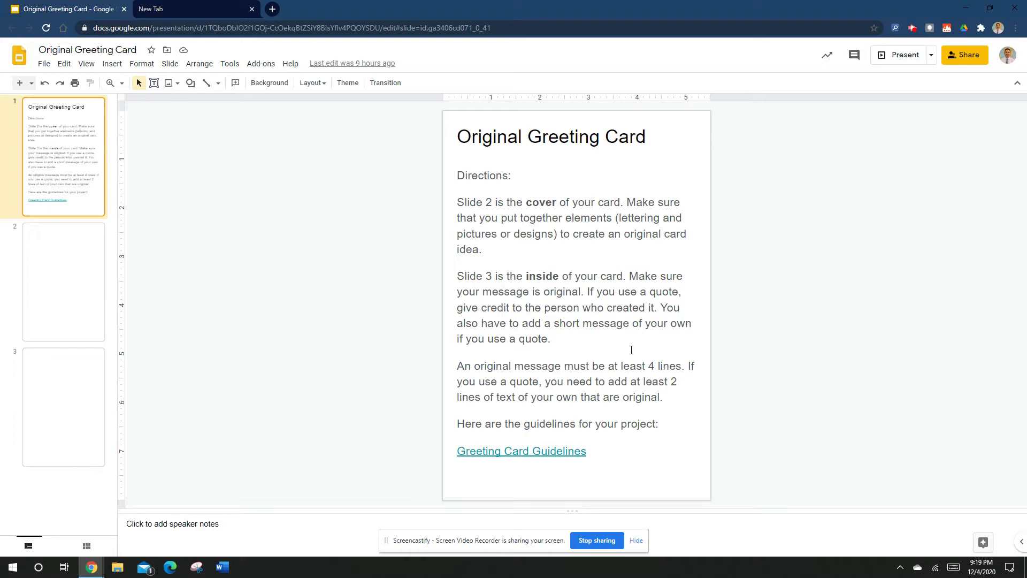
{"action": "left_click", "coordinate": [559, 454]}
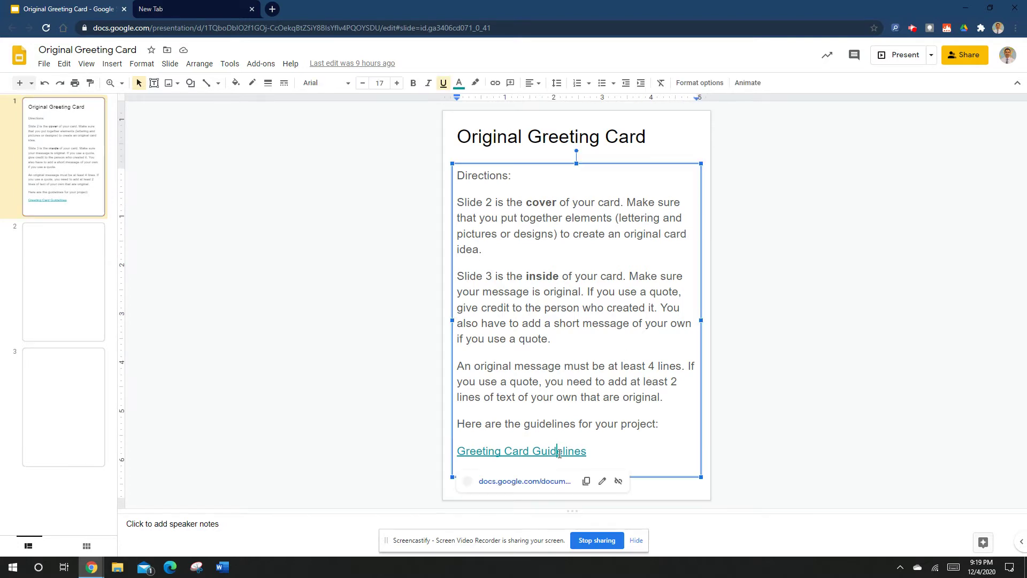
- Open the Greeting Card Guidelines Google Doc from the link preview chip
{"action": "left_click", "coordinate": [536, 485]}
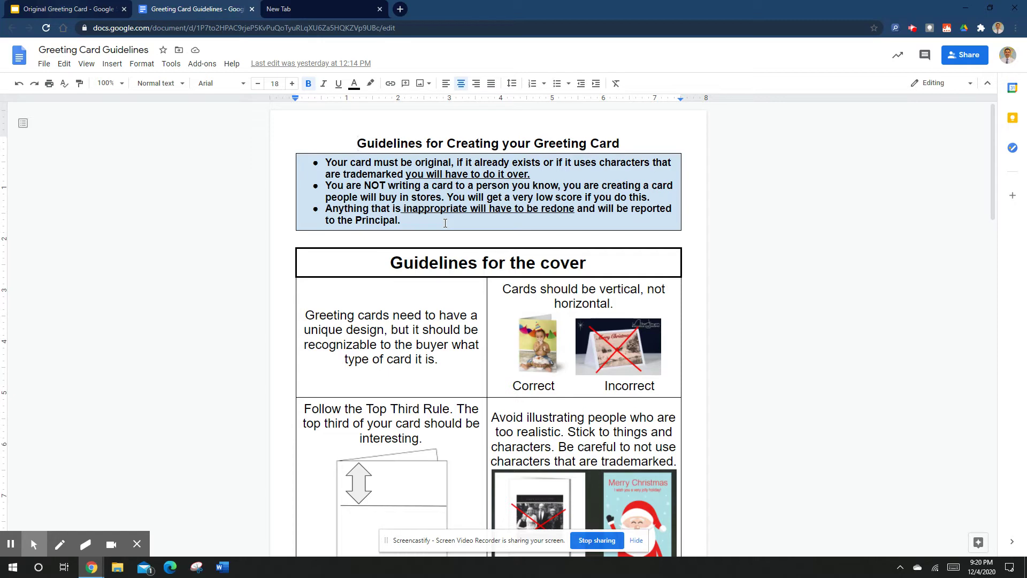
{"action": "scroll", "coordinate": [457, 356], "scroll_direction": "down", "scroll_amount": 2}
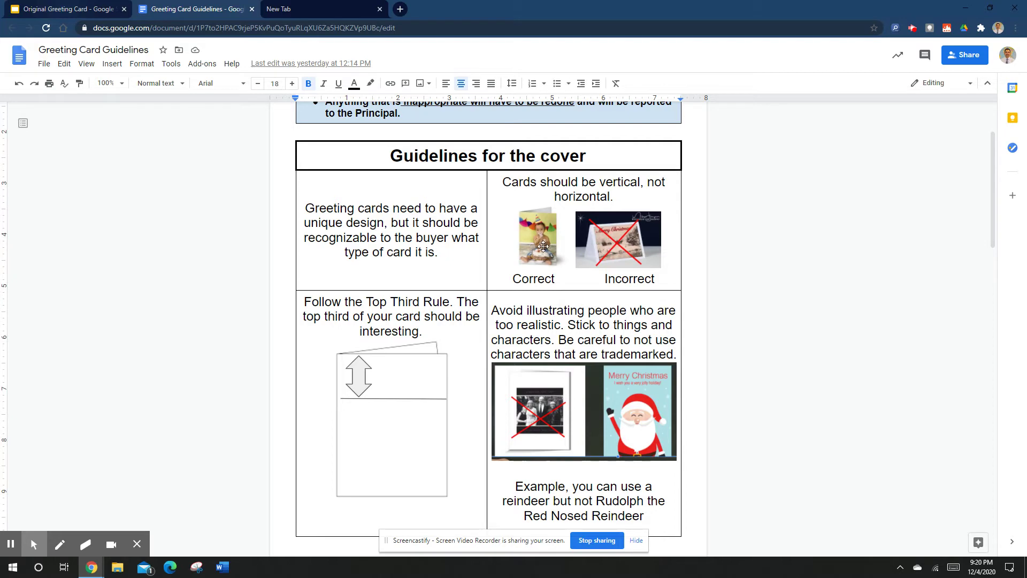
{"action": "left_click", "coordinate": [65, 10]}
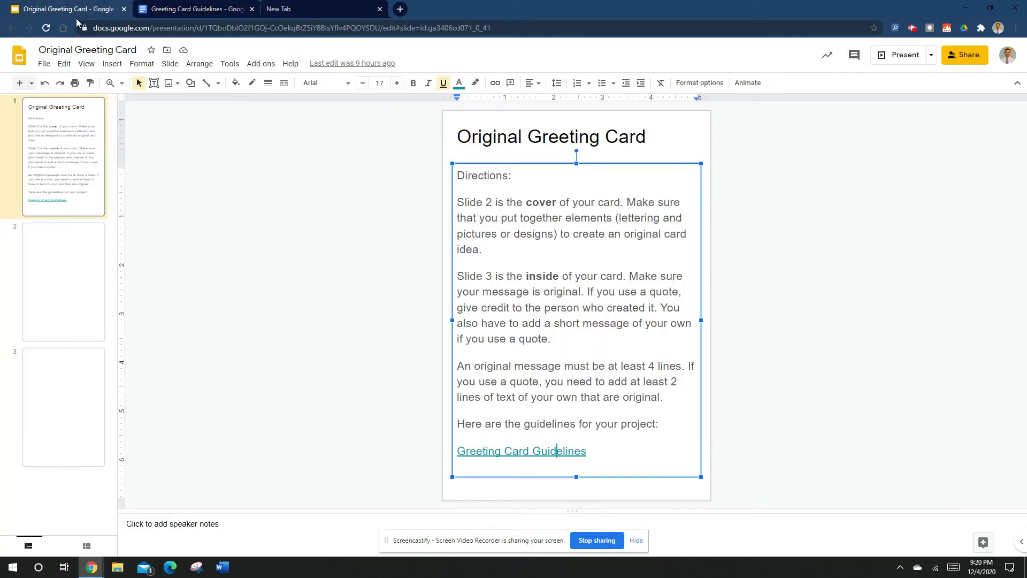
{"action": "left_click", "coordinate": [75, 324]}
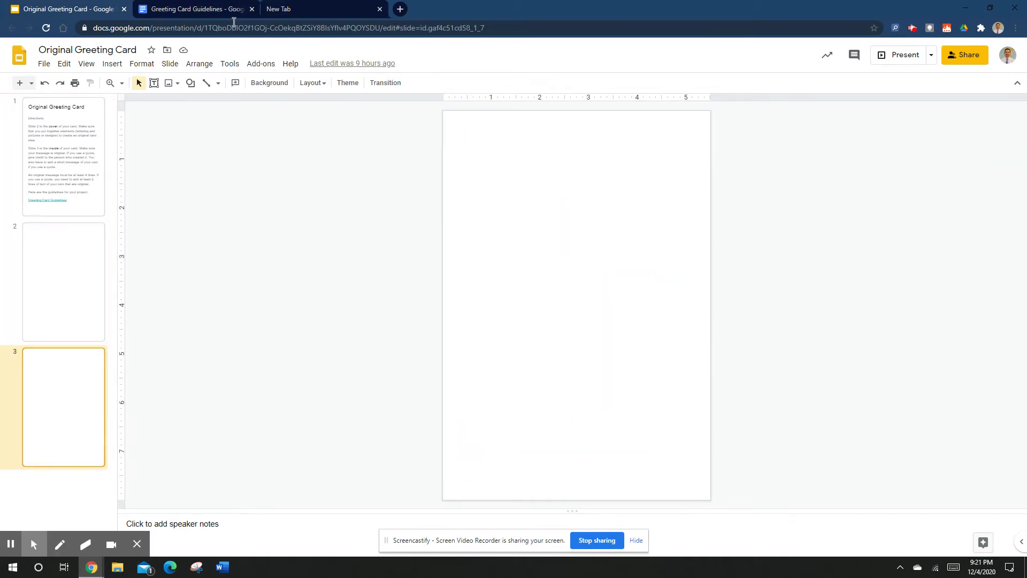
{"action": "left_click", "coordinate": [187, 11]}
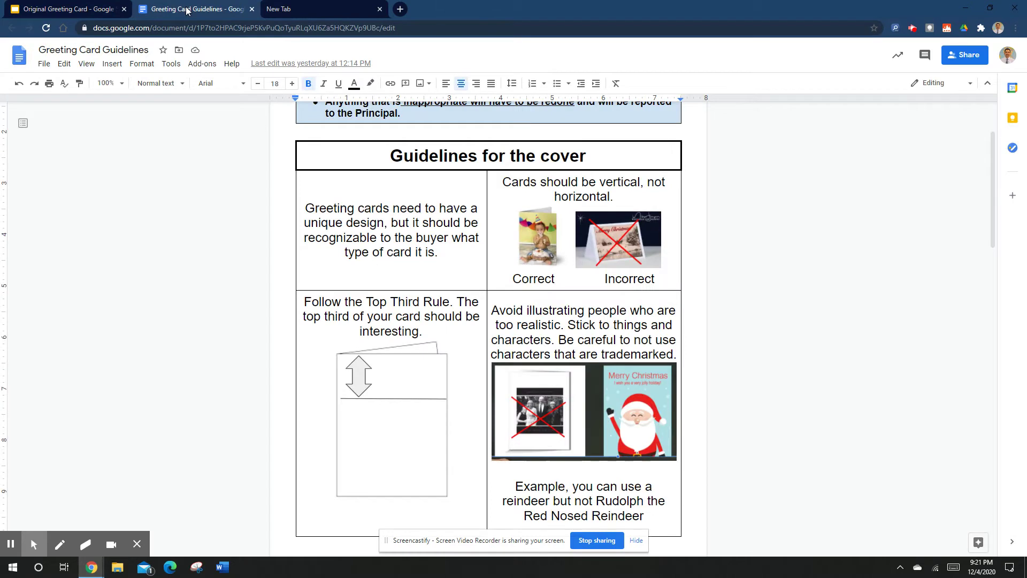
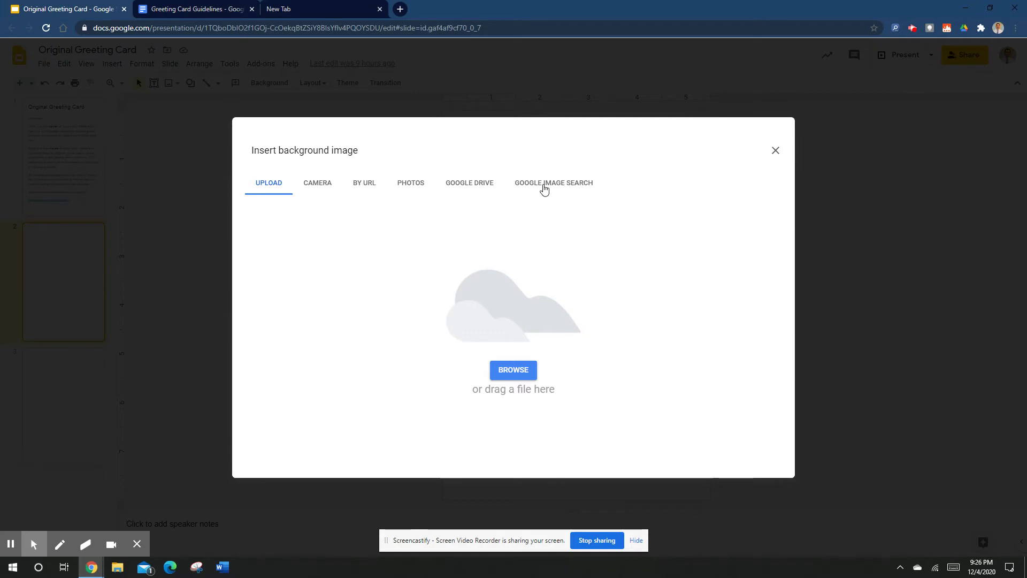
- Search the web for 'background christmas' images and browse the results
{"action": "left_click", "coordinate": [544, 187]}
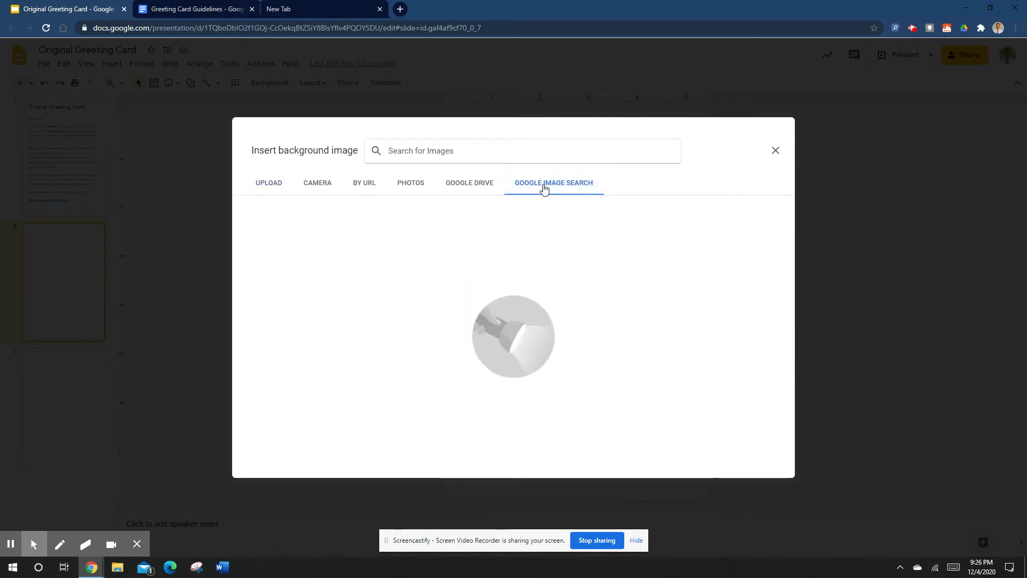
{"action": "type", "text": "back"}
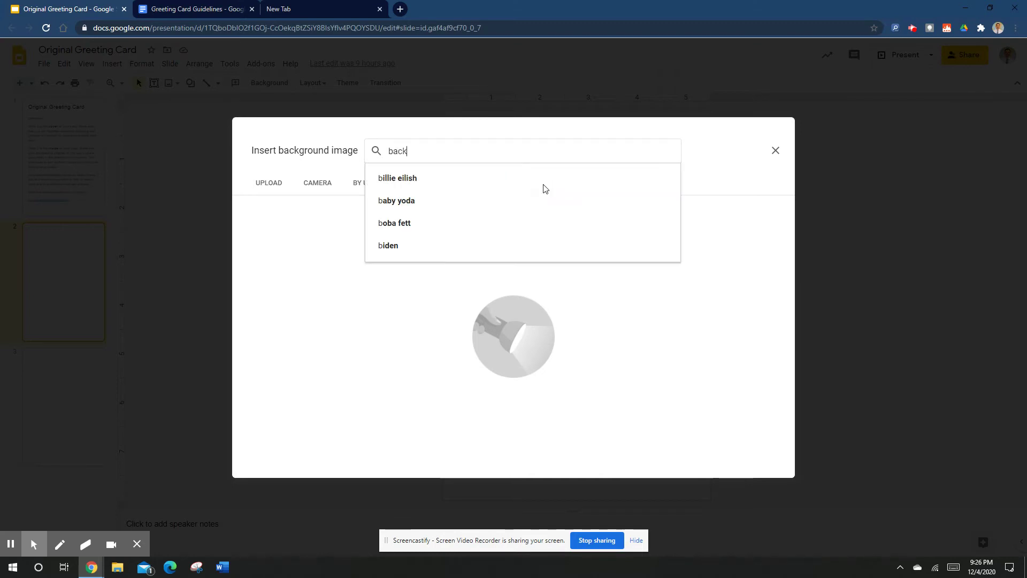
{"action": "type", "text": "groun"}
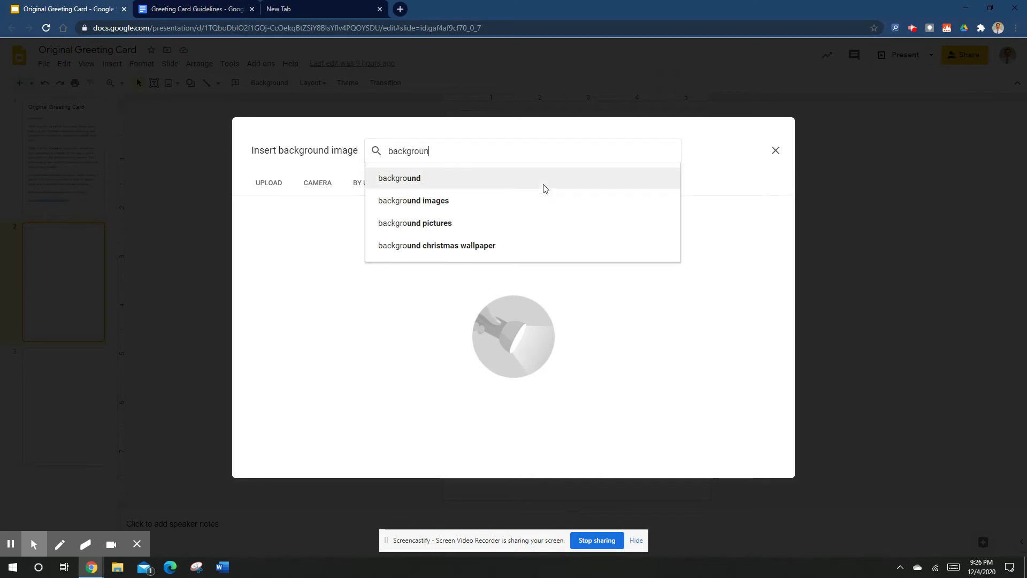
{"action": "type", "text": "d"}
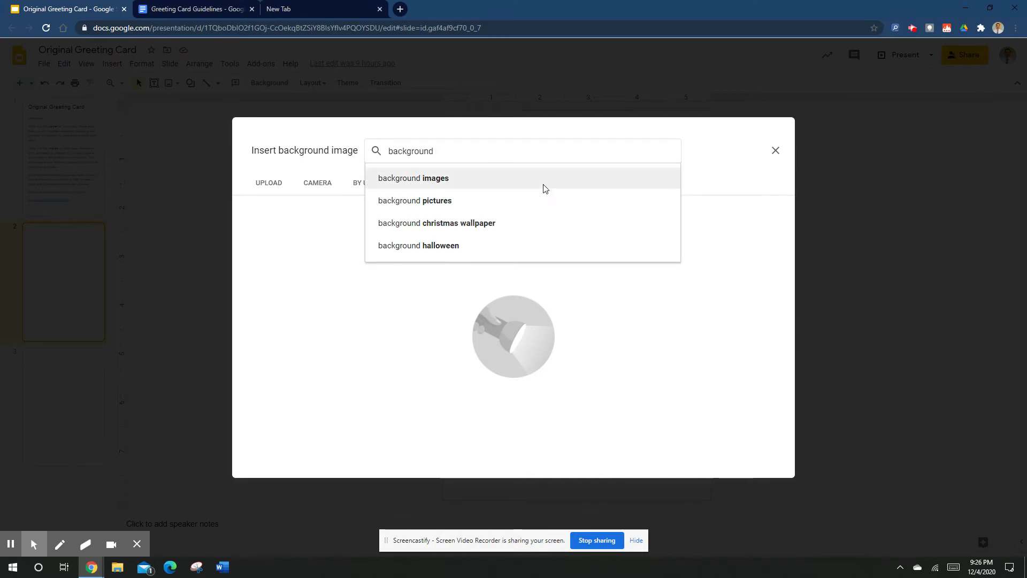
{"action": "type", "text": " christmas"}
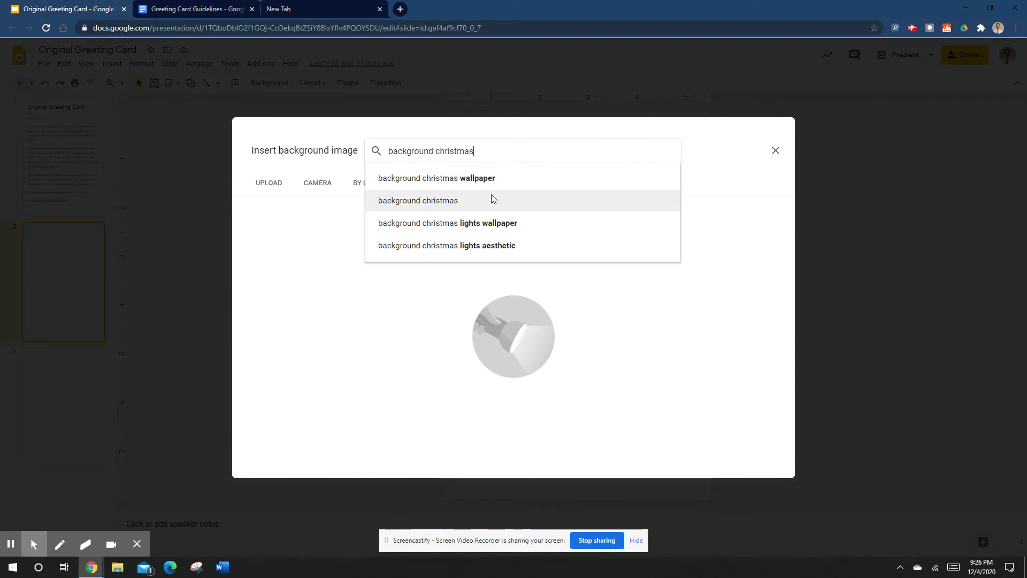
{"action": "left_click", "coordinate": [454, 209]}
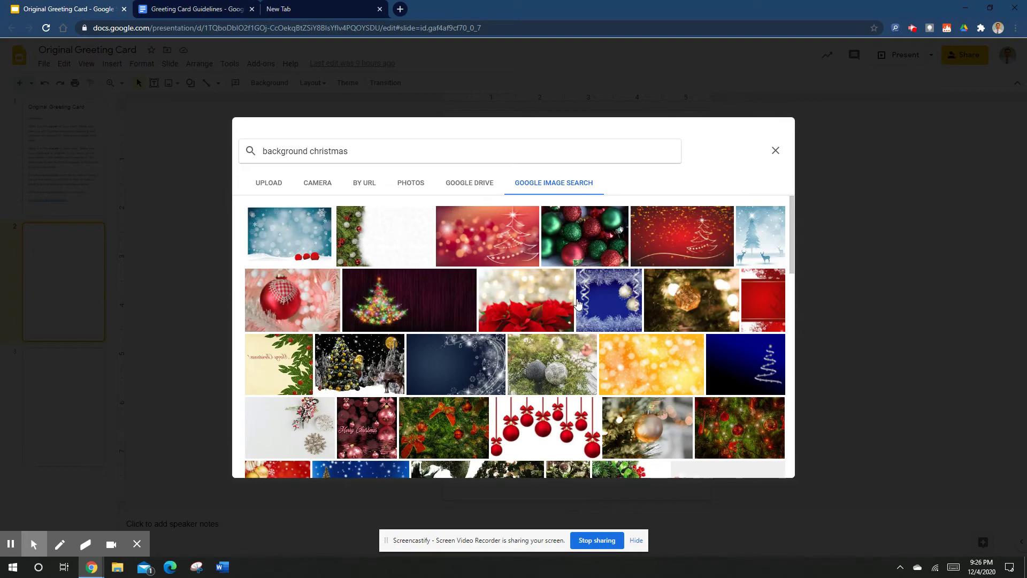
{"action": "scroll", "coordinate": [569, 299], "scroll_direction": "down", "scroll_amount": 5}
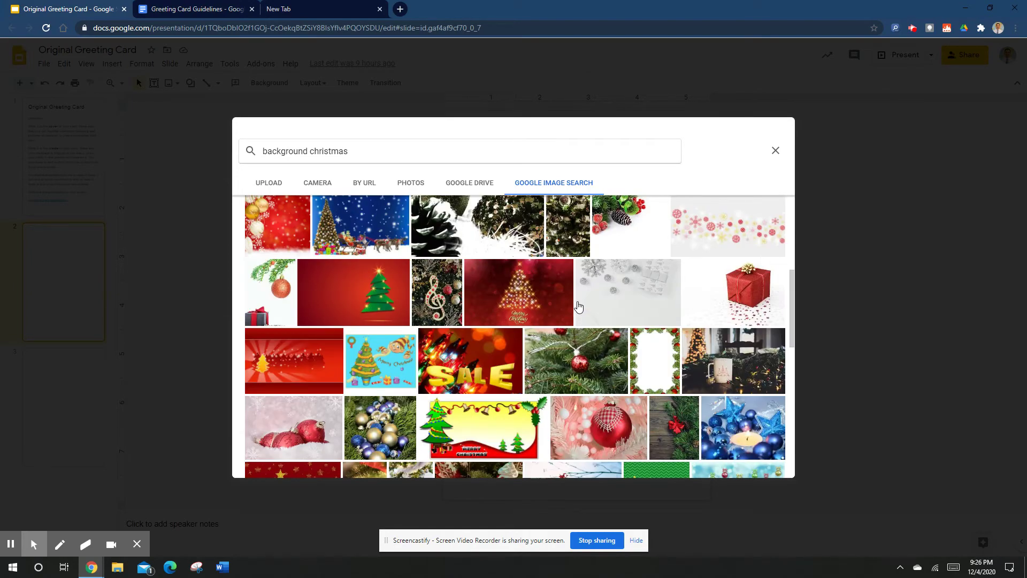
- Change the search to 'pattern christmas' and insert the red Merry Christmas pattern as background
{"action": "left_click", "coordinate": [312, 154]}
{"action": "key", "text": "BackSpace"}
{"action": "key", "text": "BackSpace"}
{"action": "key", "text": "BackSpace"}
{"action": "key", "text": "BackSpace"}
{"action": "key", "text": "BackSpace"}
{"action": "key", "text": "BackSpace"}
{"action": "key", "text": "BackSpace"}
{"action": "key", "text": "BackSpace"}
{"action": "key", "text": "BackSpace"}
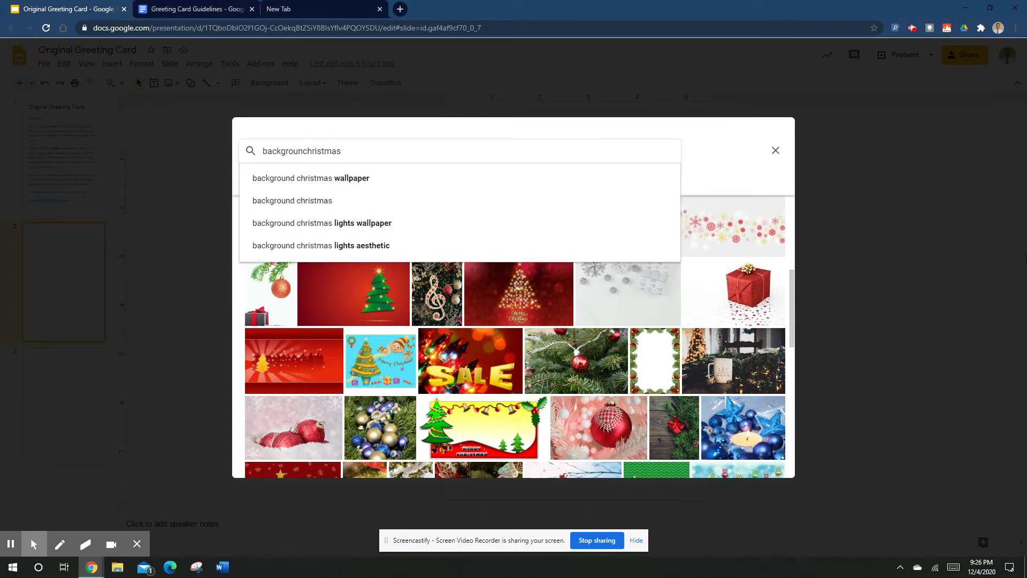
{"action": "key", "text": "BackSpace"}
{"action": "key", "text": "BackSpace"}
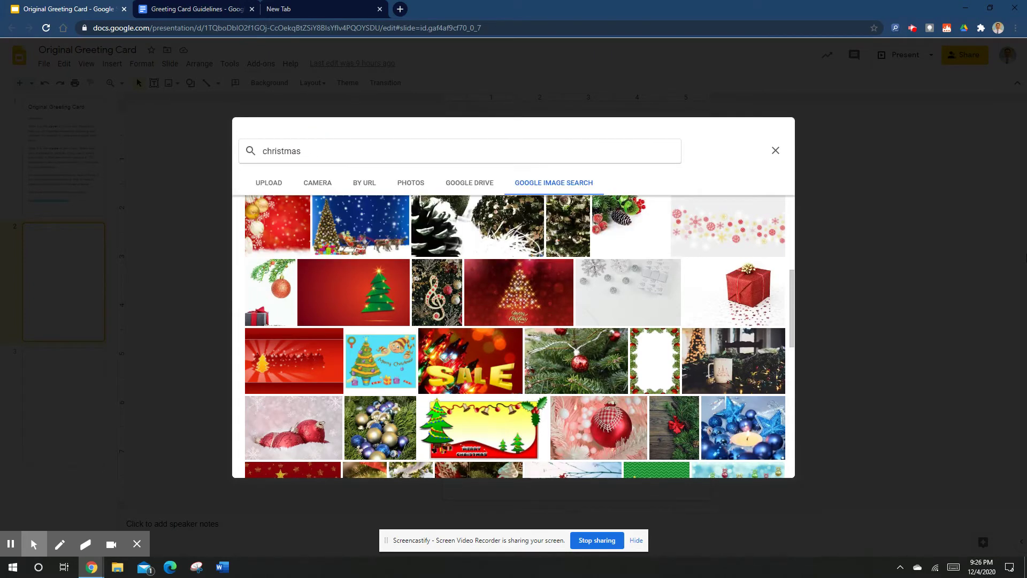
{"action": "type", "text": "pattern christma"}
{"action": "key", "text": "BackSpace"}
{"action": "key", "text": "BackSpace"}
{"action": "key", "text": "BackSpace"}
{"action": "key", "text": "BackSpace"}
{"action": "key", "text": "BackSpace"}
{"action": "key", "text": "BackSpace"}
{"action": "key", "text": "BackSpace"}
{"action": "key", "text": "BackSpace"}
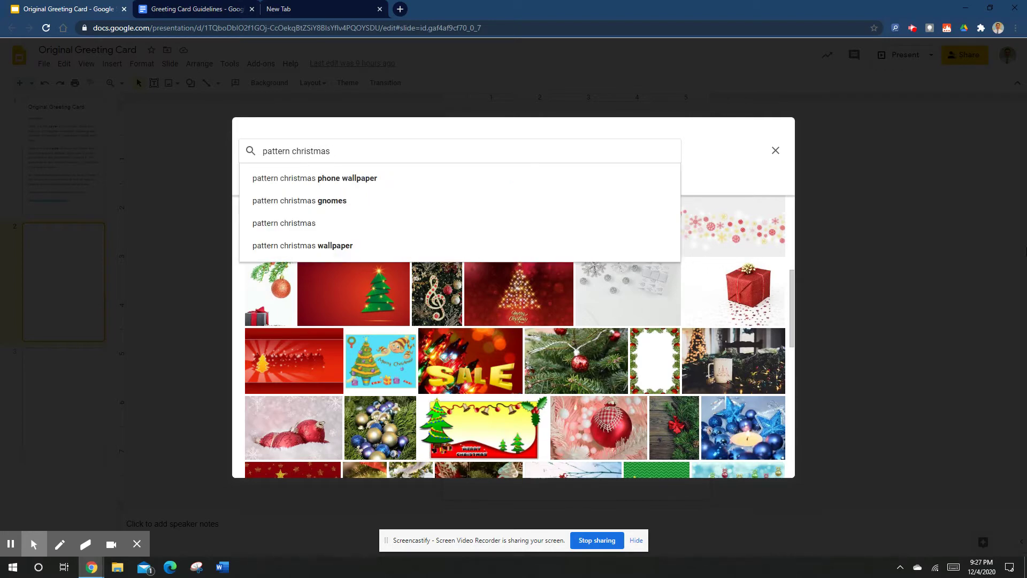
{"action": "key", "text": "Return"}
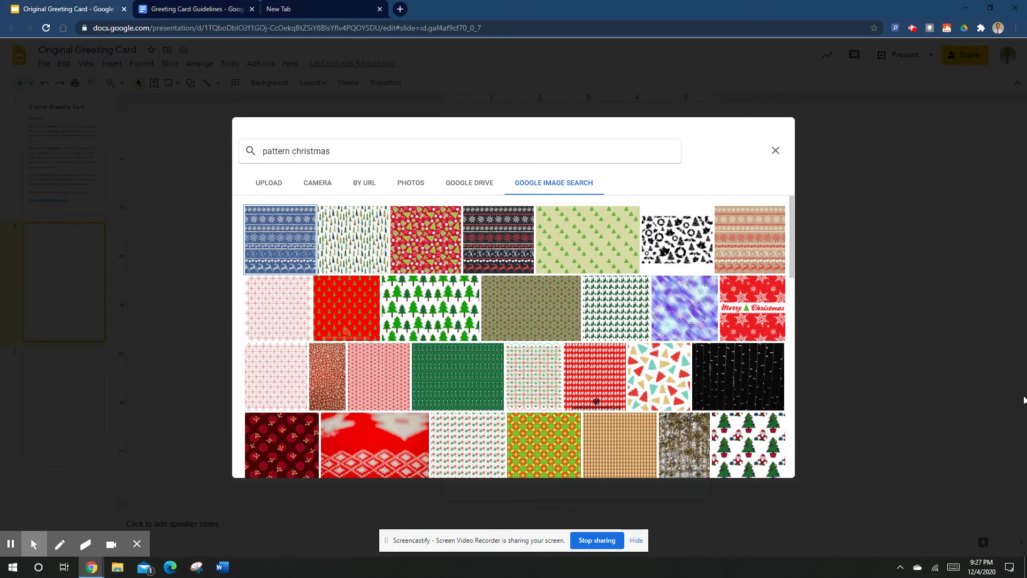
{"action": "left_click", "coordinate": [766, 328]}
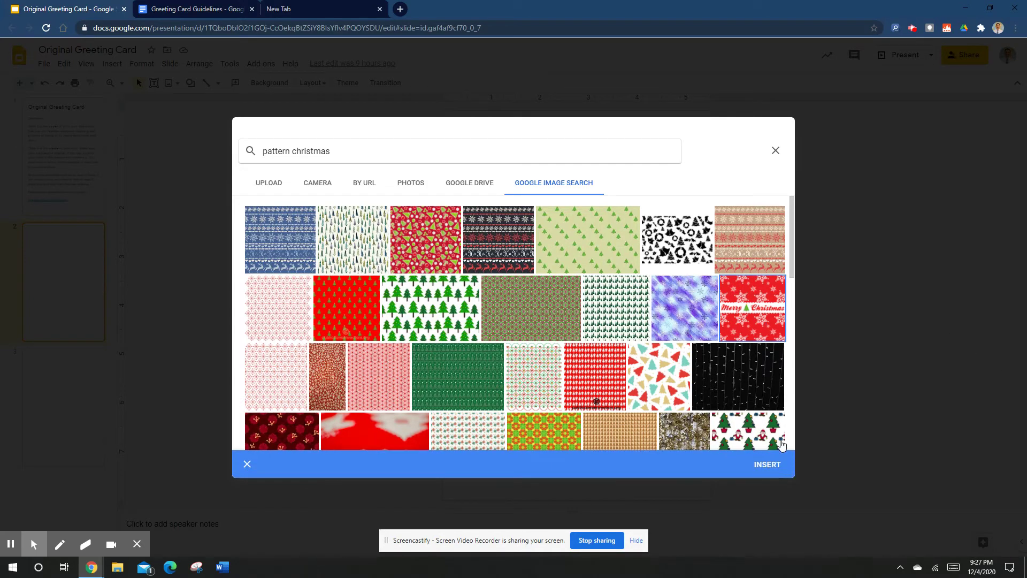
{"action": "left_click", "coordinate": [768, 466]}
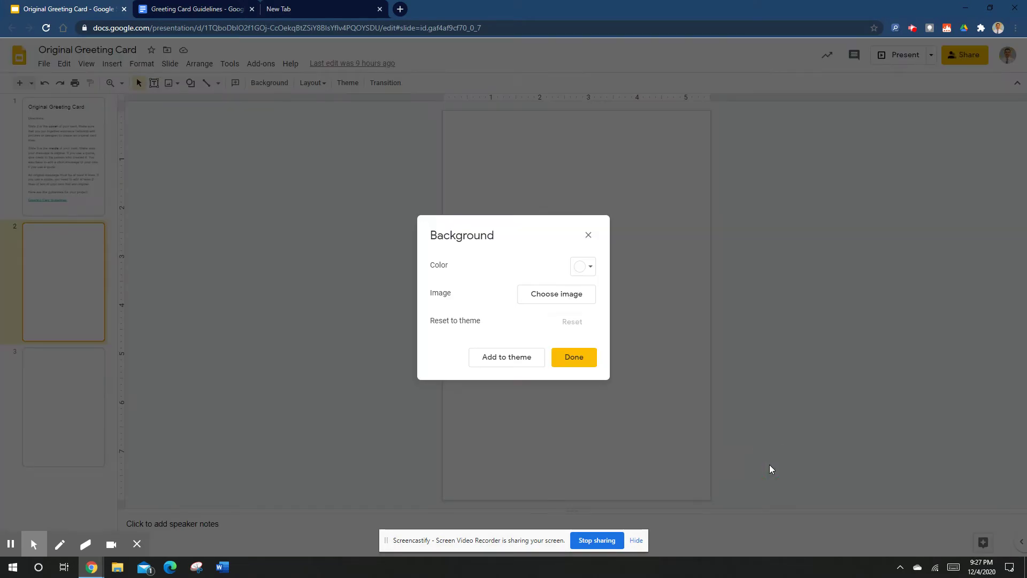
- Undo the red background and set the dark snowflake-and-reindeer sweater pattern instead
{"action": "left_click", "coordinate": [577, 359]}
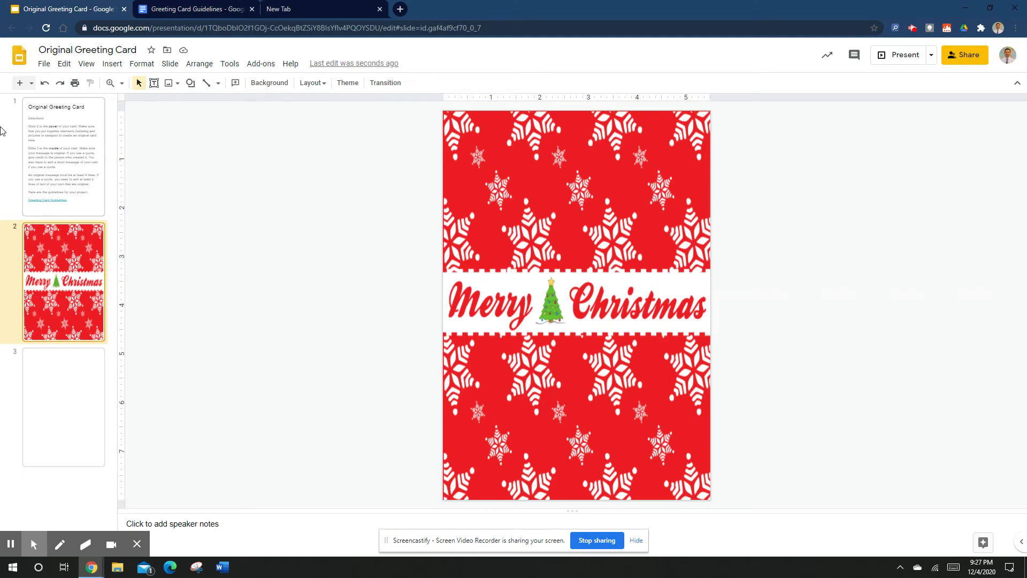
{"action": "left_click", "coordinate": [45, 84]}
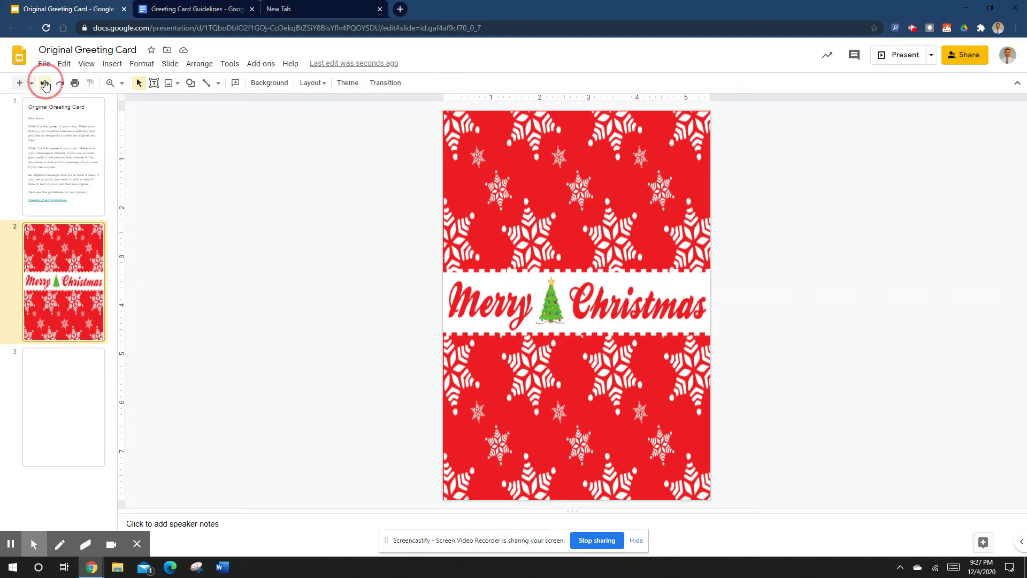
{"action": "left_click", "coordinate": [269, 82]}
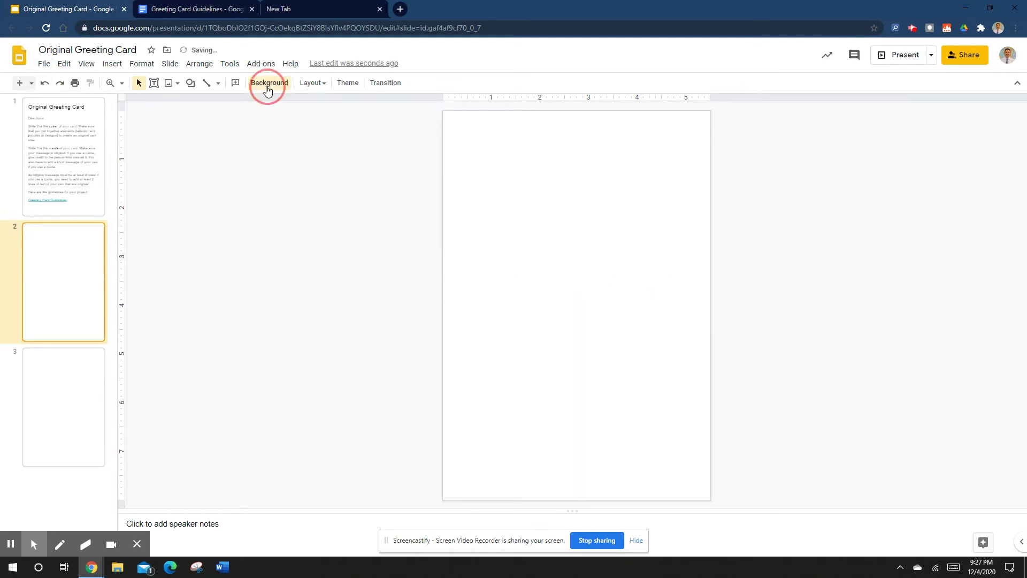
{"action": "left_click", "coordinate": [540, 298]}
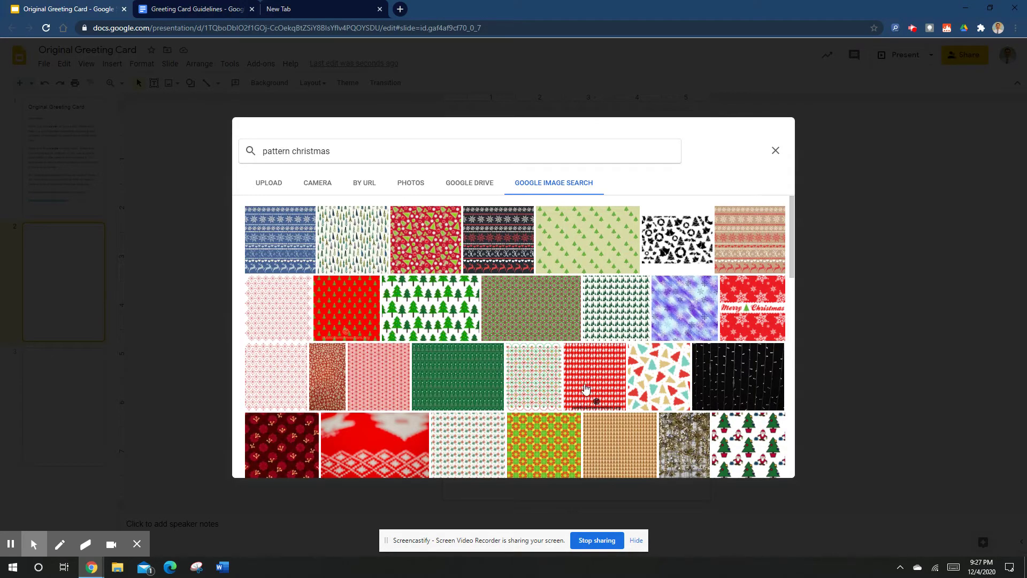
{"action": "scroll", "coordinate": [621, 395], "scroll_direction": "down", "scroll_amount": 2}
{"action": "scroll", "coordinate": [621, 395], "scroll_direction": "up", "scroll_amount": 2}
{"action": "left_click", "coordinate": [497, 259]}
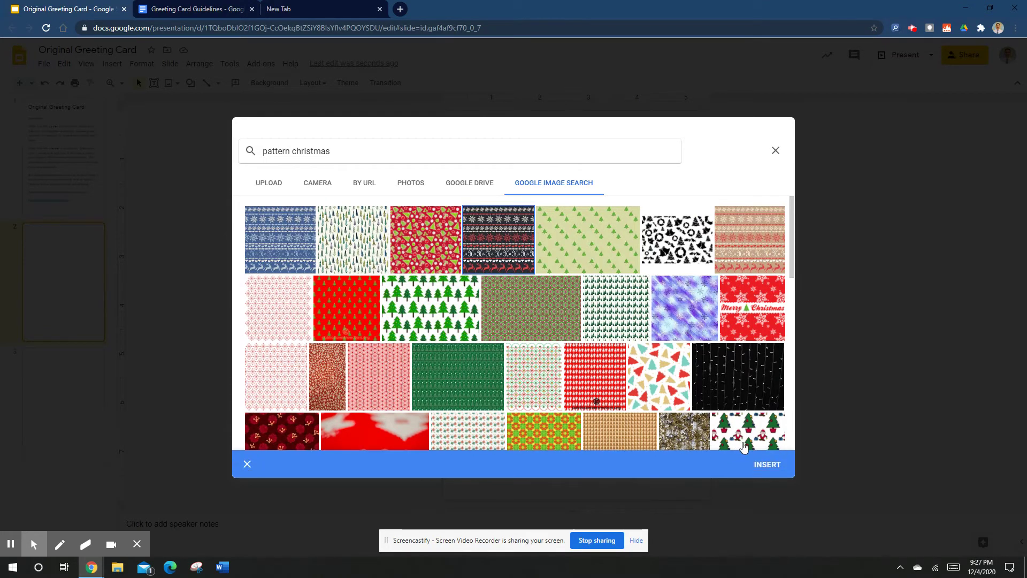
{"action": "left_click", "coordinate": [757, 463]}
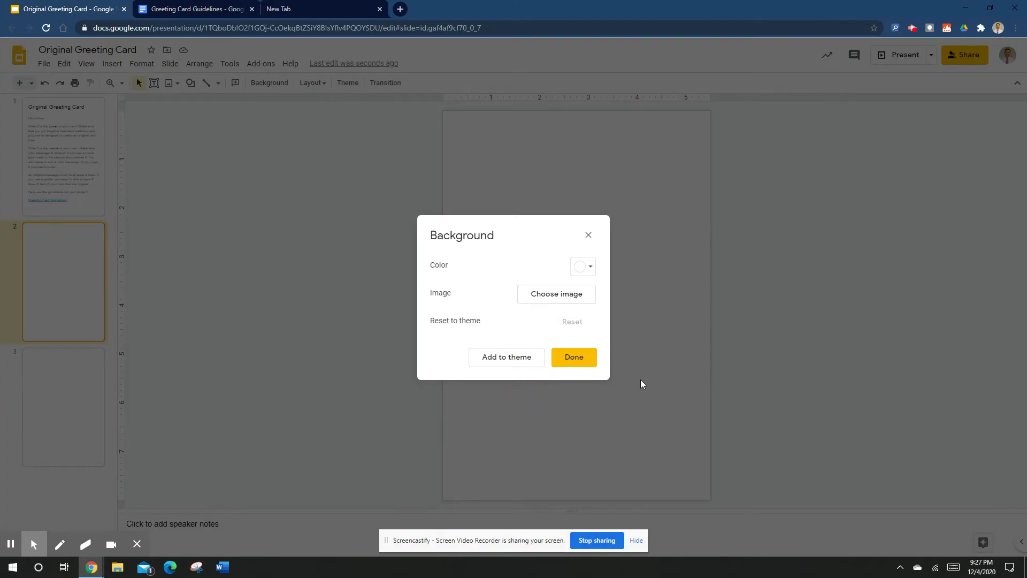
{"action": "left_click", "coordinate": [574, 357]}
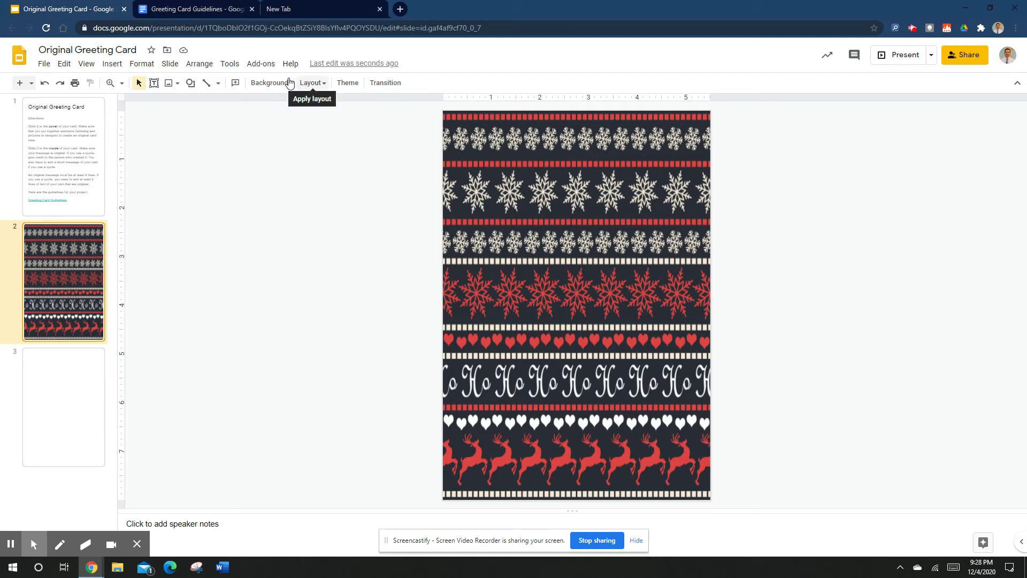
- Search images for 'transparent snowman' and insert the red-scarfed snowman onto the slide
{"action": "left_click", "coordinate": [107, 66]}
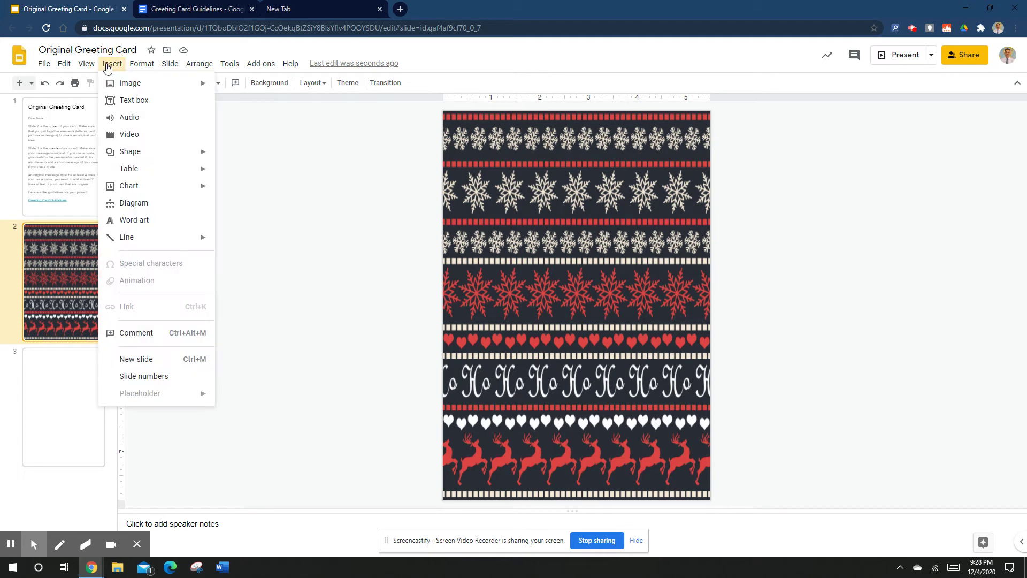
{"action": "mouse_move", "coordinate": [139, 89]}
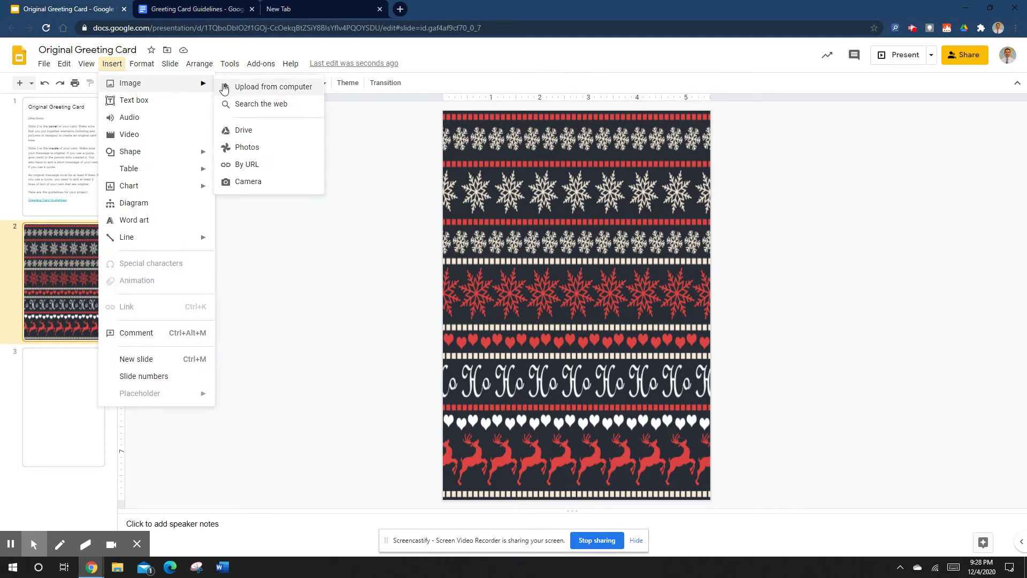
{"action": "left_click", "coordinate": [239, 104]}
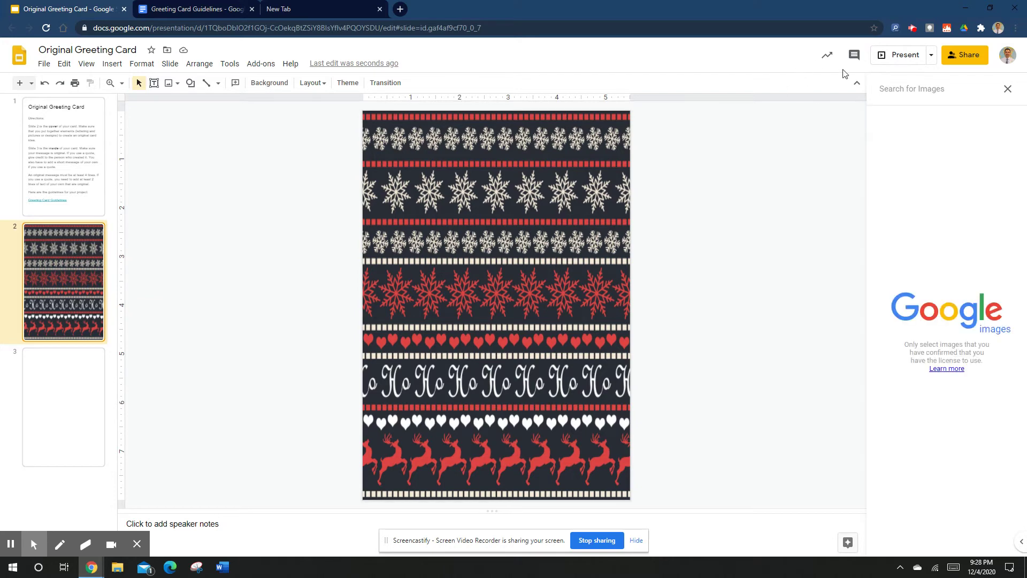
{"action": "left_click", "coordinate": [942, 89]}
{"action": "type", "text": "transpa"}
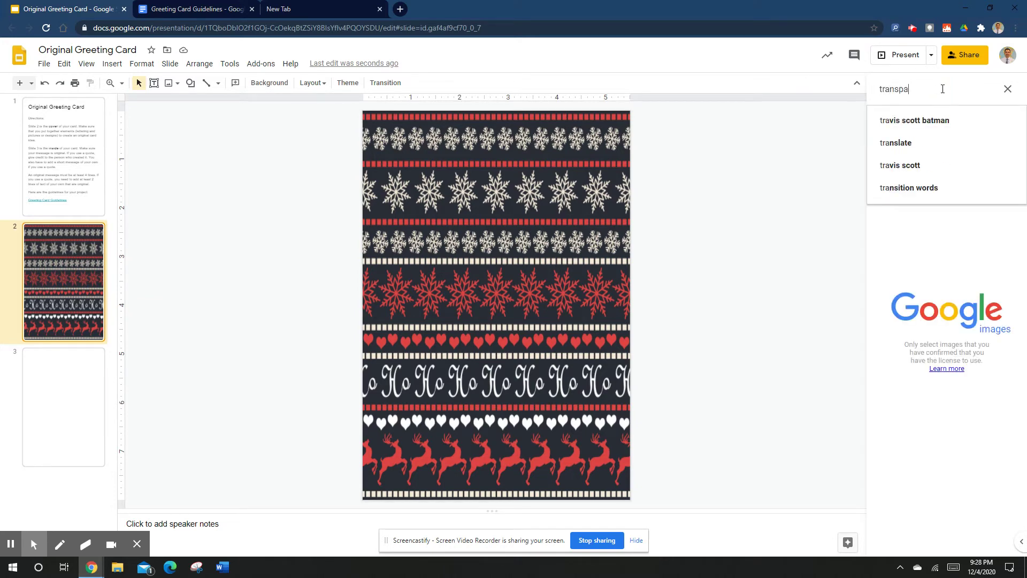
{"action": "type", "text": "rent "}
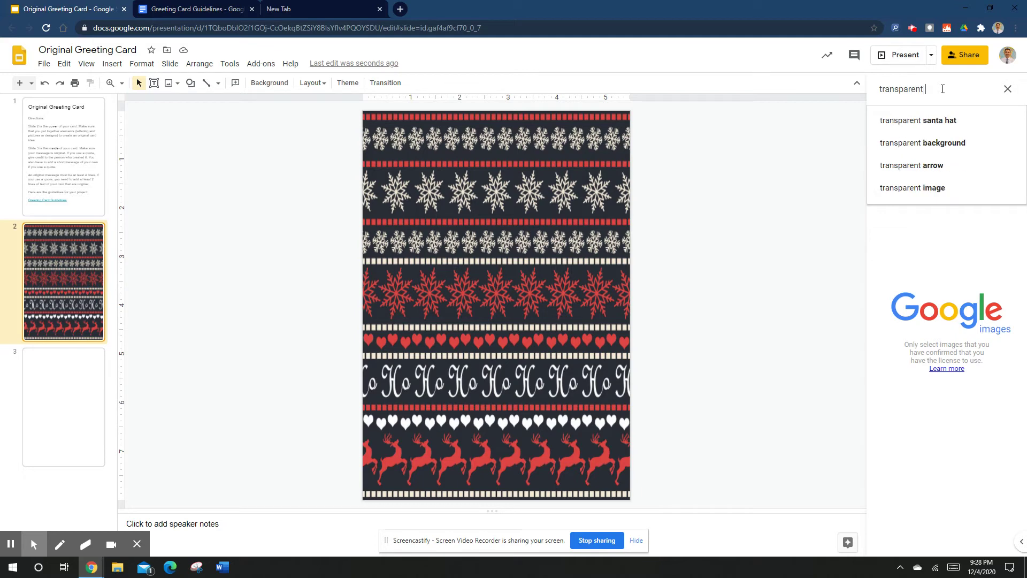
{"action": "type", "text": "snowman"}
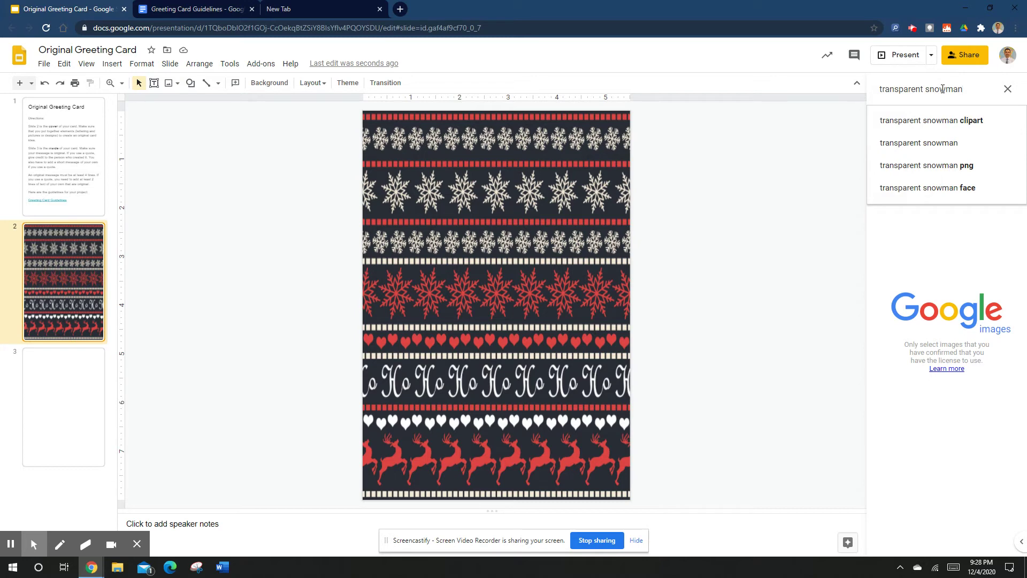
{"action": "key", "text": "Return"}
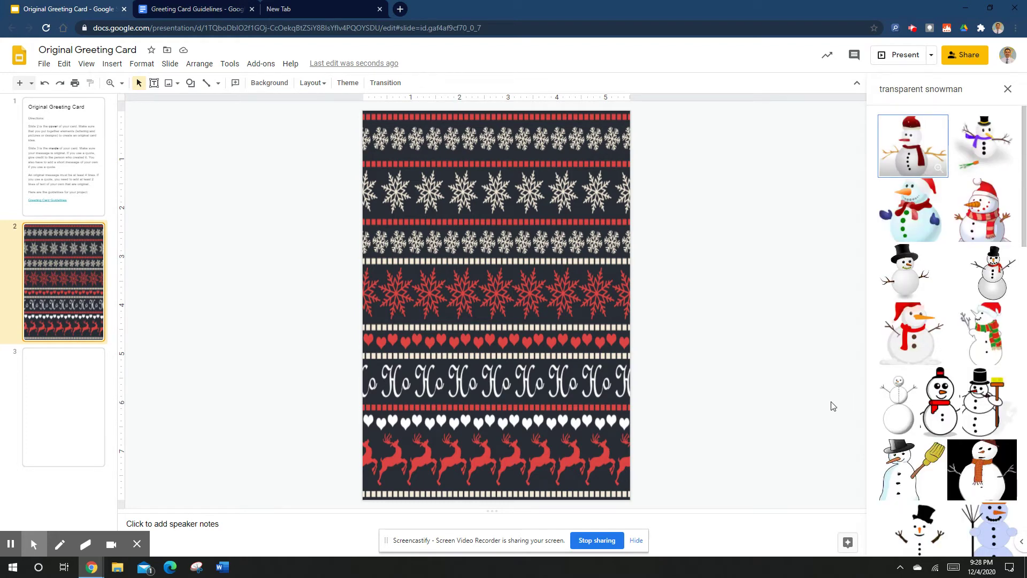
{"action": "left_click", "coordinate": [979, 214]}
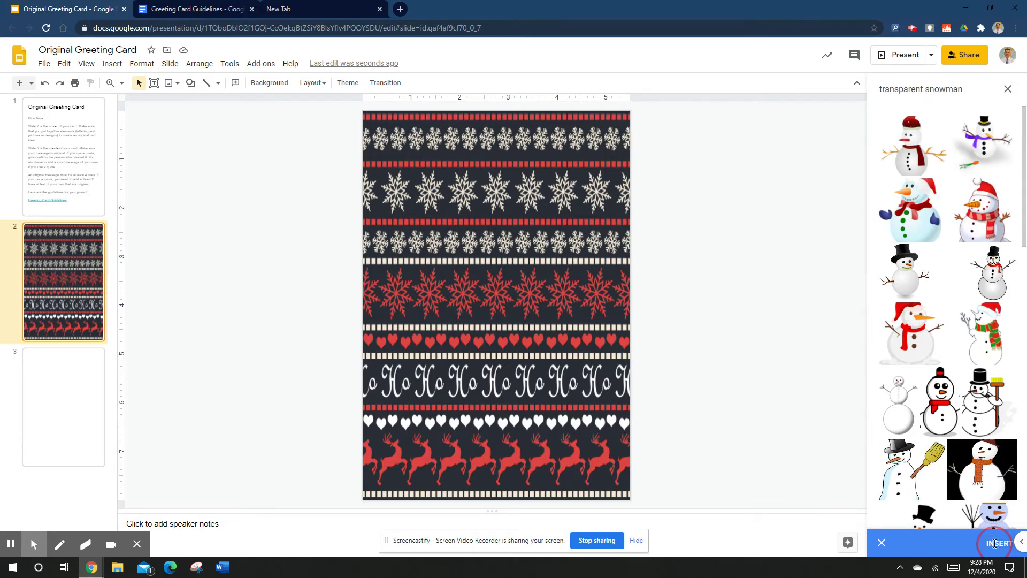
{"action": "left_click", "coordinate": [994, 543]}
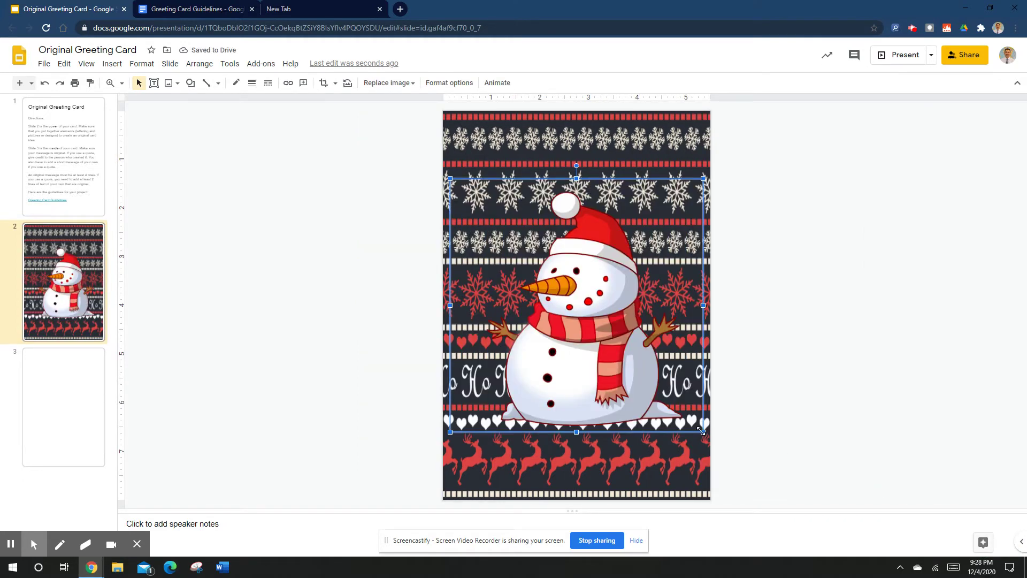
- Shrink the snowman picture and nudge the large text box behind it upward
{"action": "left_click_drag", "start_coordinate": [703, 432], "coordinate": [612, 300]}
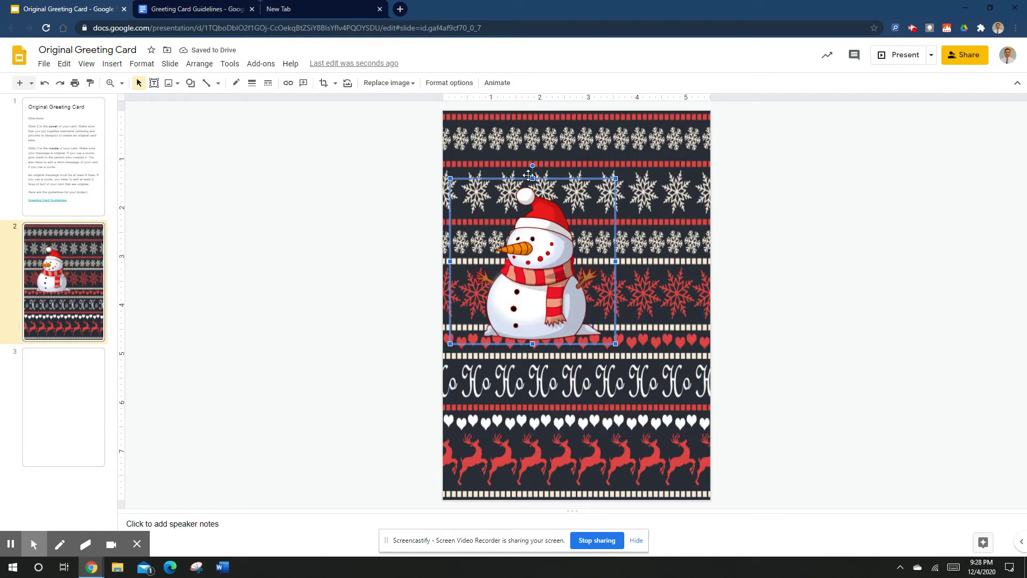
{"action": "left_click", "coordinate": [573, 242]}
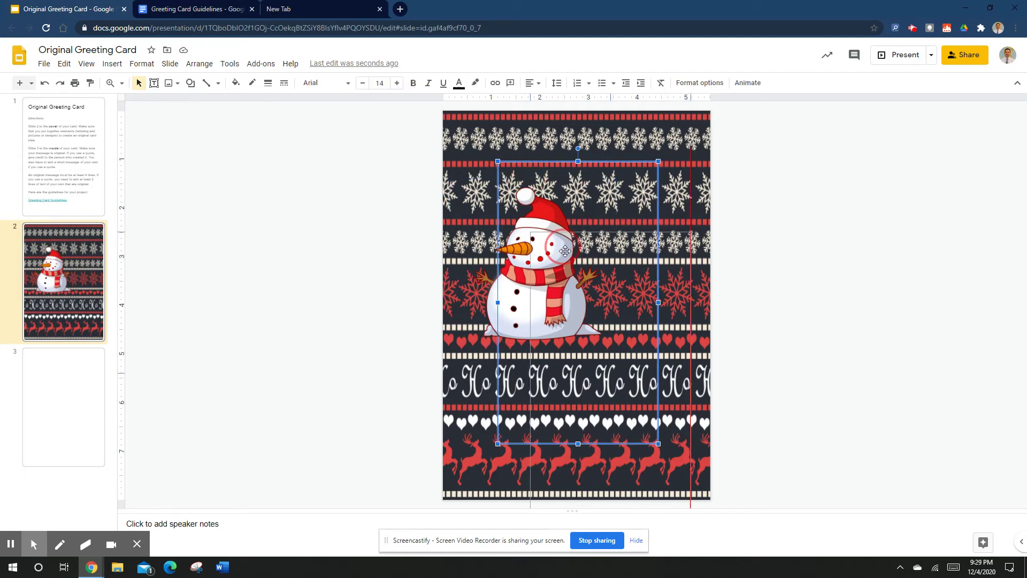
{"action": "left_click_drag", "start_coordinate": [574, 242], "coordinate": [576, 227]}
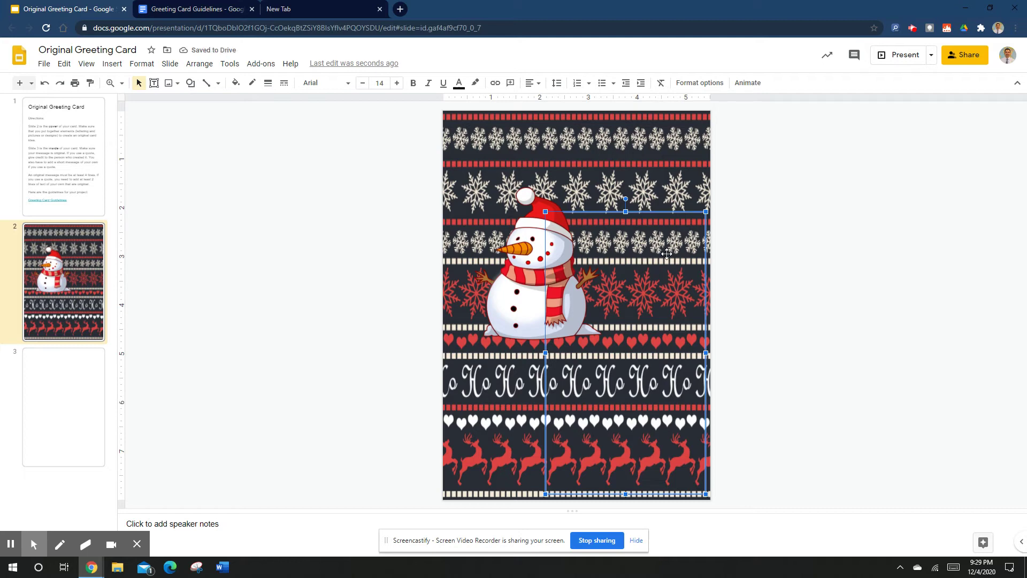
- Move the snowman to the bottom of the card and undo the stray text-box change
{"action": "left_click", "coordinate": [632, 210]}
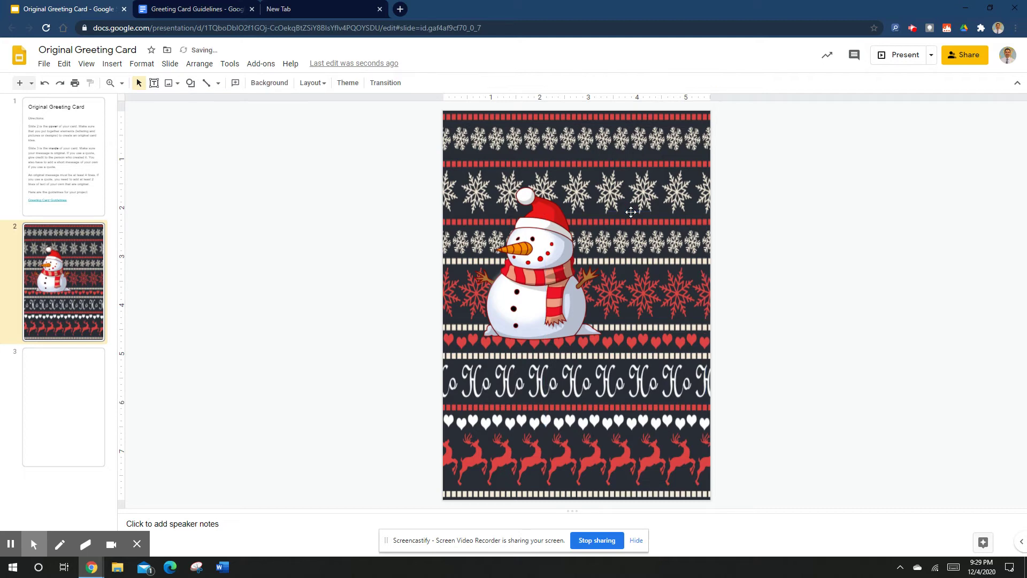
{"action": "left_click", "coordinate": [550, 246]}
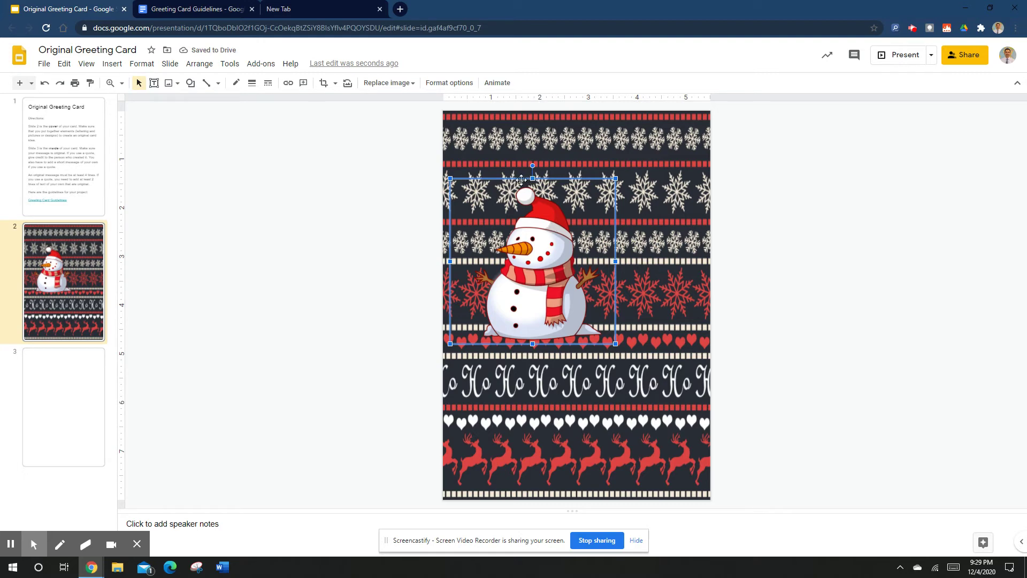
{"action": "left_click", "coordinate": [544, 235]}
{"action": "left_click_drag", "start_coordinate": [545, 234], "coordinate": [606, 335]}
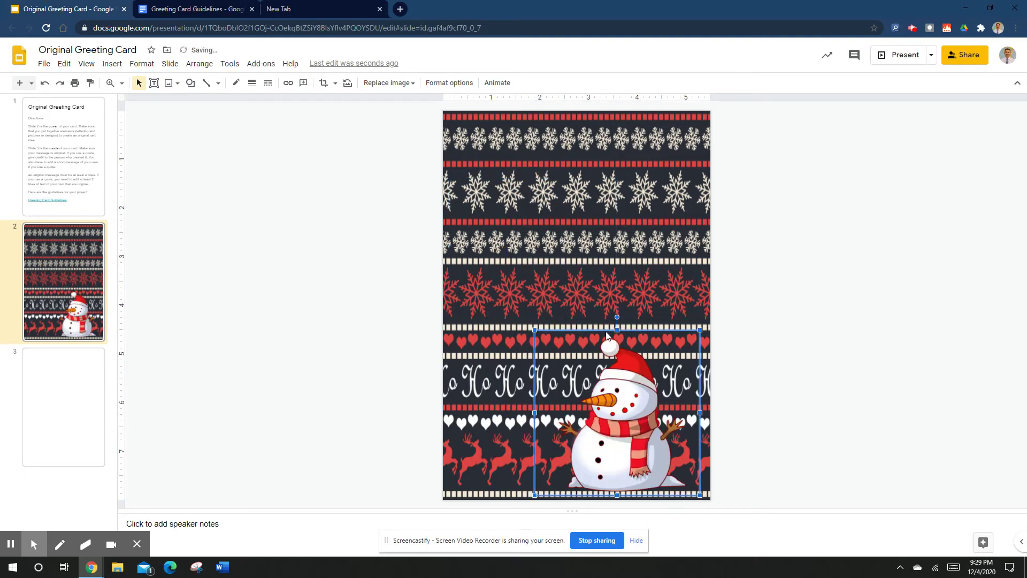
{"action": "left_click", "coordinate": [504, 398]}
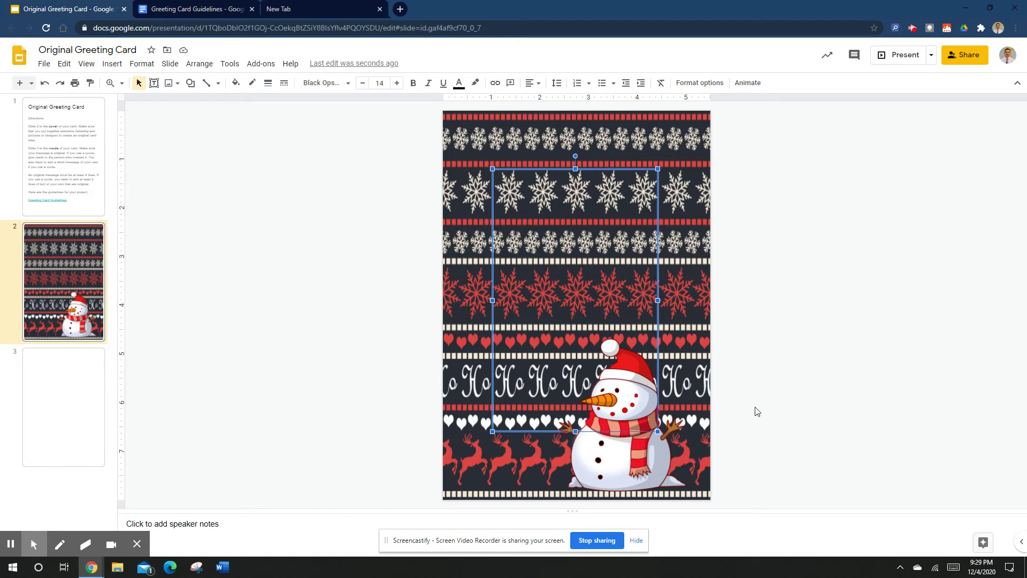
{"action": "key", "text": "ctrl+z"}
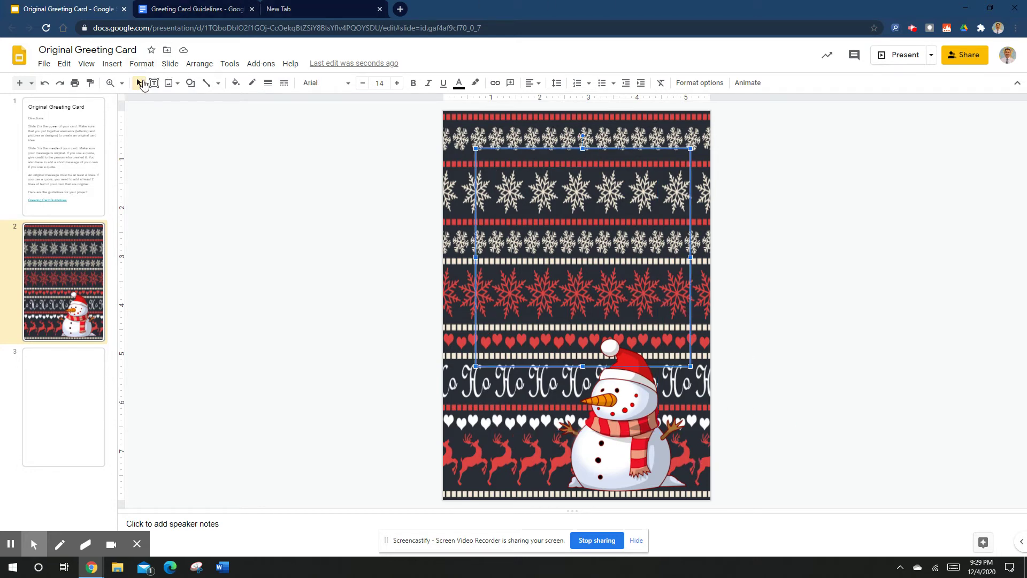
- Replace the empty box with a top text box reading 'Happy' / 'Holidays!' on two lines
{"action": "left_click", "coordinate": [155, 85]}
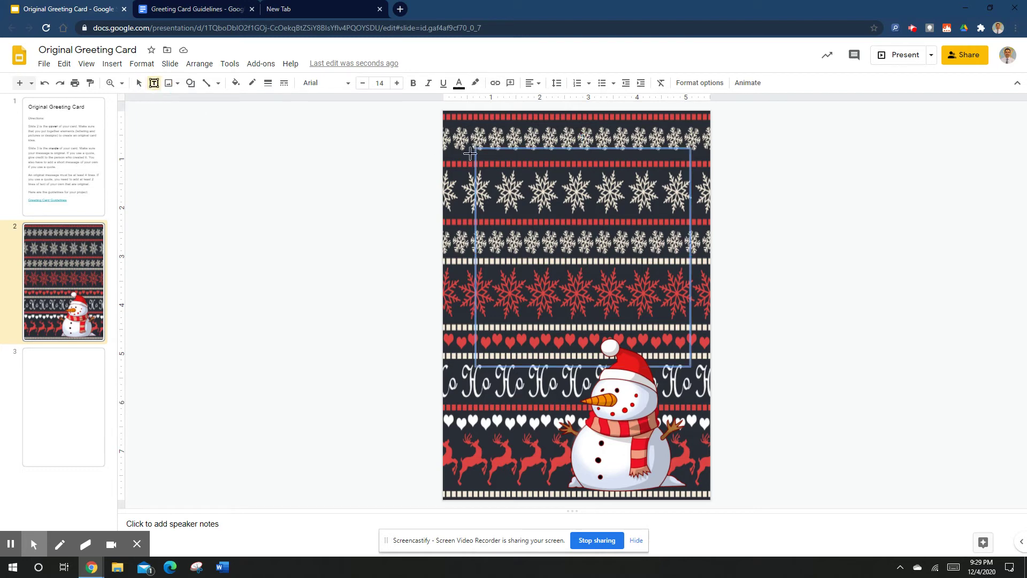
{"action": "key", "text": "ctrl+z"}
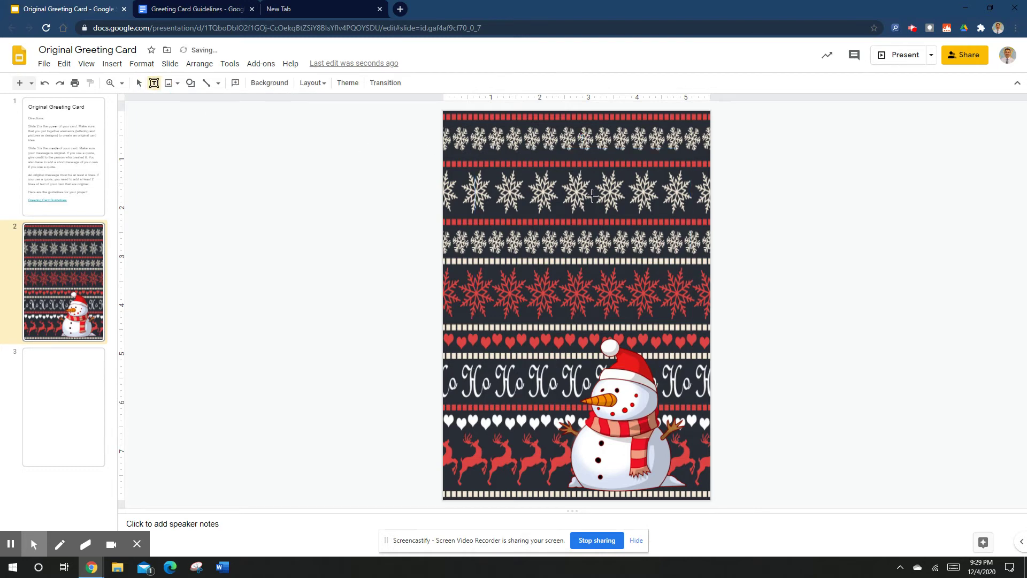
{"action": "left_click_drag", "start_coordinate": [463, 138], "coordinate": [689, 240]}
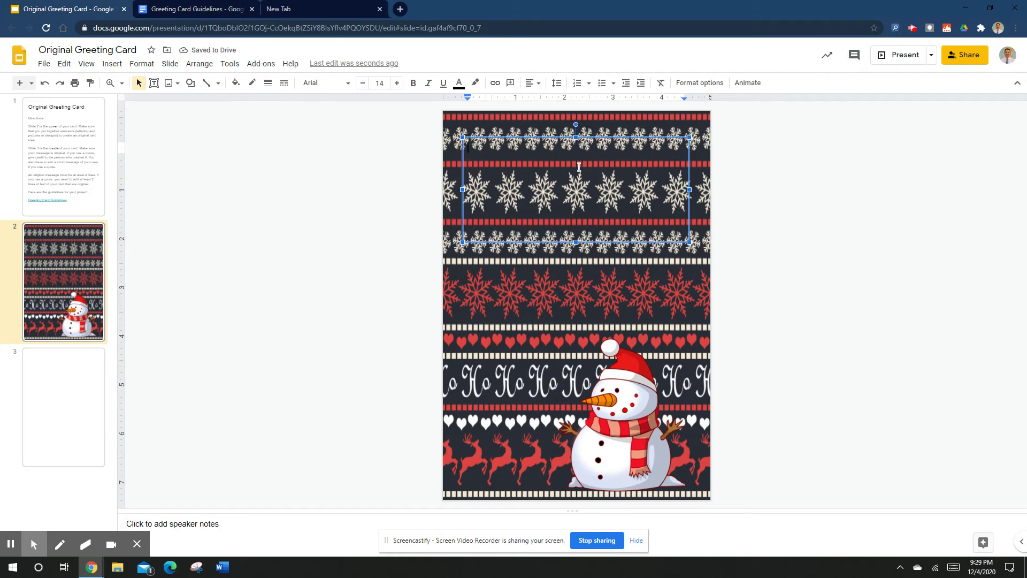
{"action": "type", "text": "appy"}
{"action": "key", "text": "Return"}
{"action": "type", "text": "Holidays!"}
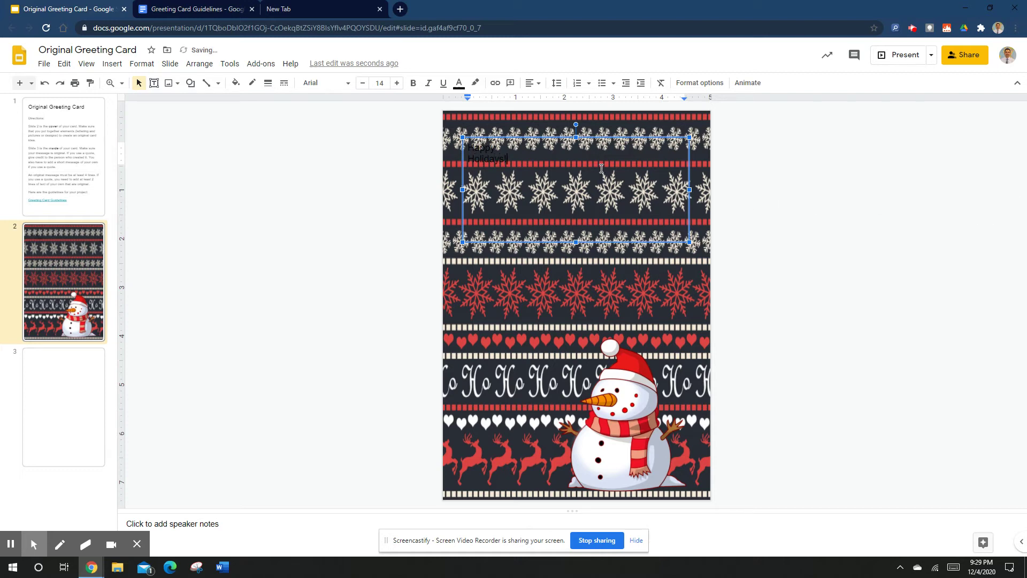
{"action": "left_click_drag", "start_coordinate": [508, 160], "coordinate": [463, 141]}
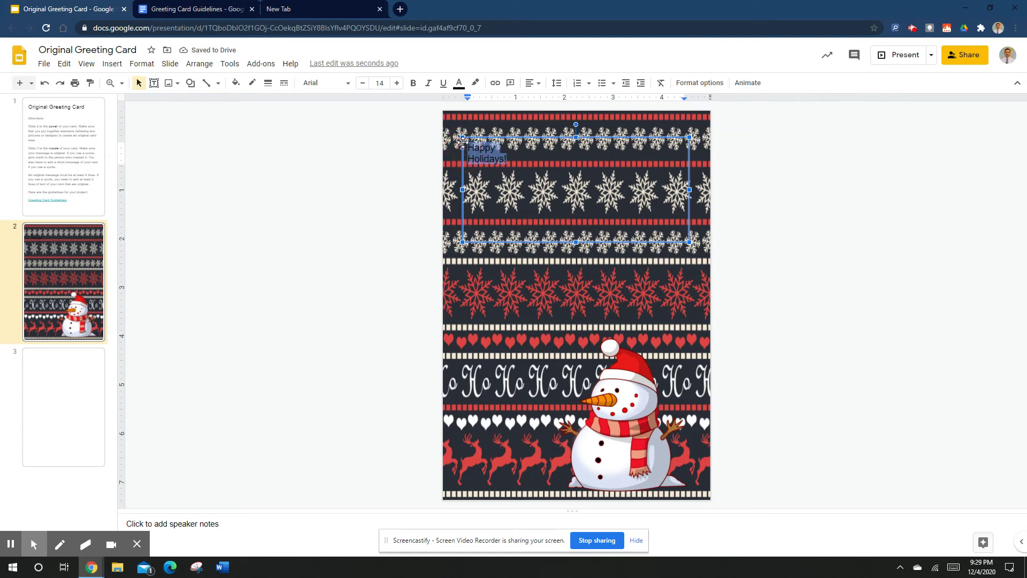
- Colour the Happy Holidays! text white and raise its font size to 55
{"action": "left_click", "coordinate": [460, 83]}
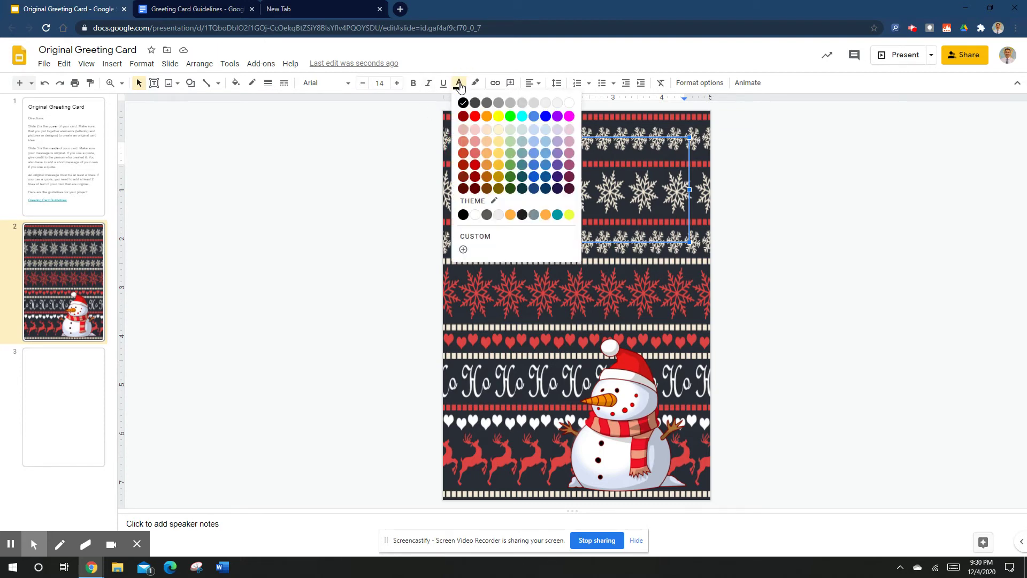
{"action": "left_click", "coordinate": [571, 105]}
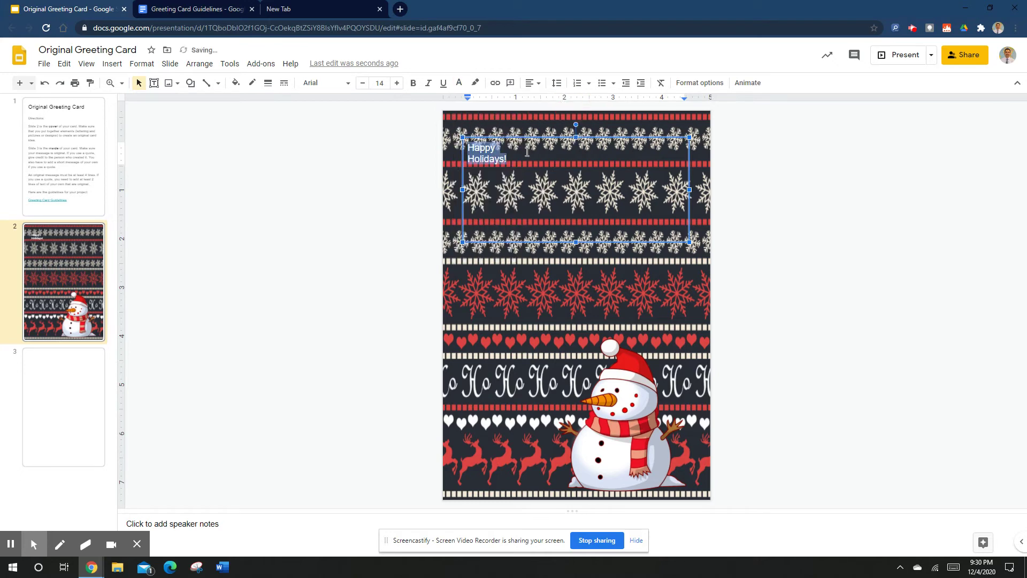
{"action": "left_click", "coordinate": [398, 84]}
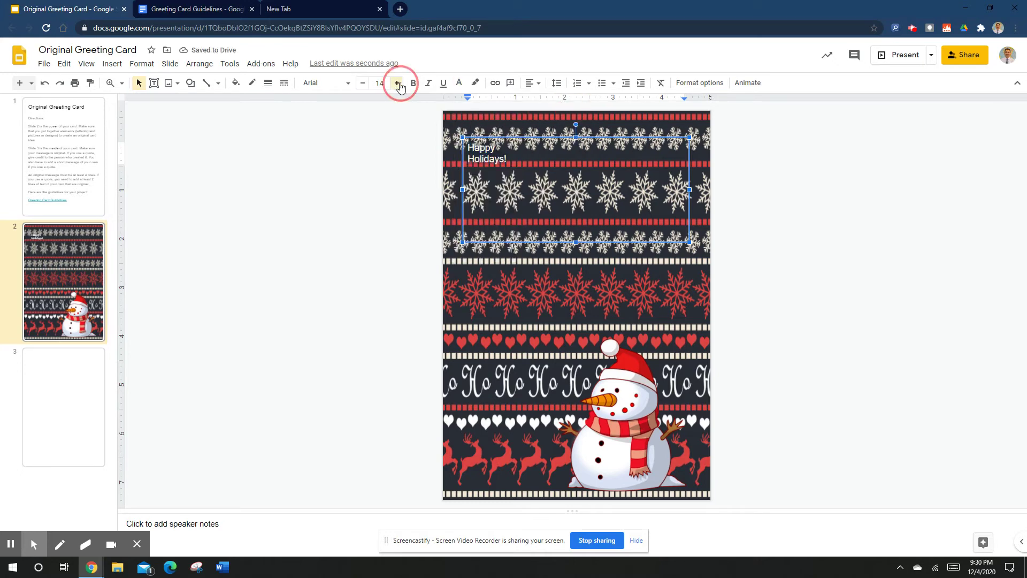
{"action": "left_click", "coordinate": [397, 84]}
{"action": "triple_click", "coordinate": [397, 84]}
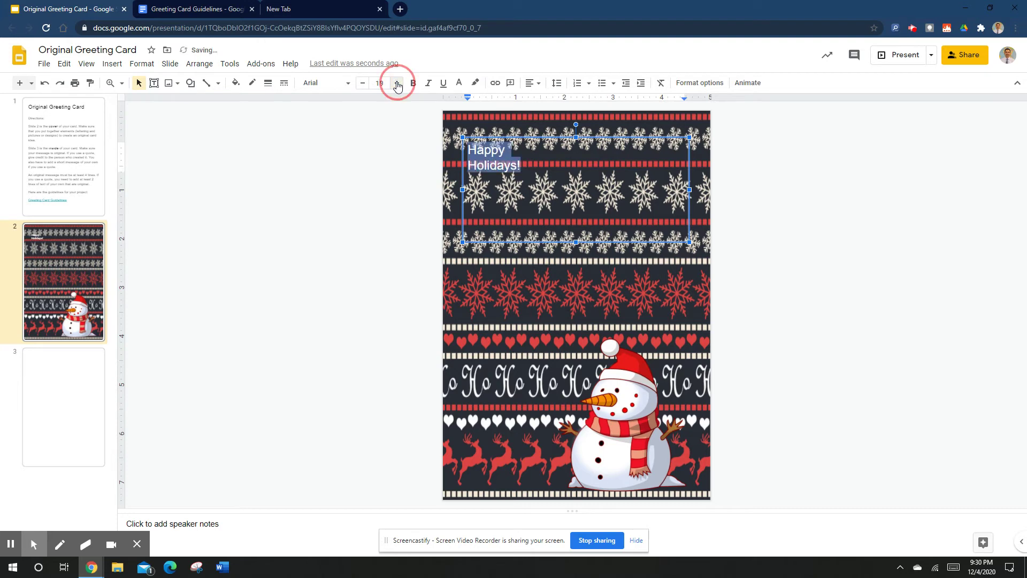
{"action": "double_click", "coordinate": [397, 84]}
{"action": "double_click", "coordinate": [397, 84]}
{"action": "double_click", "coordinate": [397, 84]}
{"action": "triple_click", "coordinate": [397, 84]}
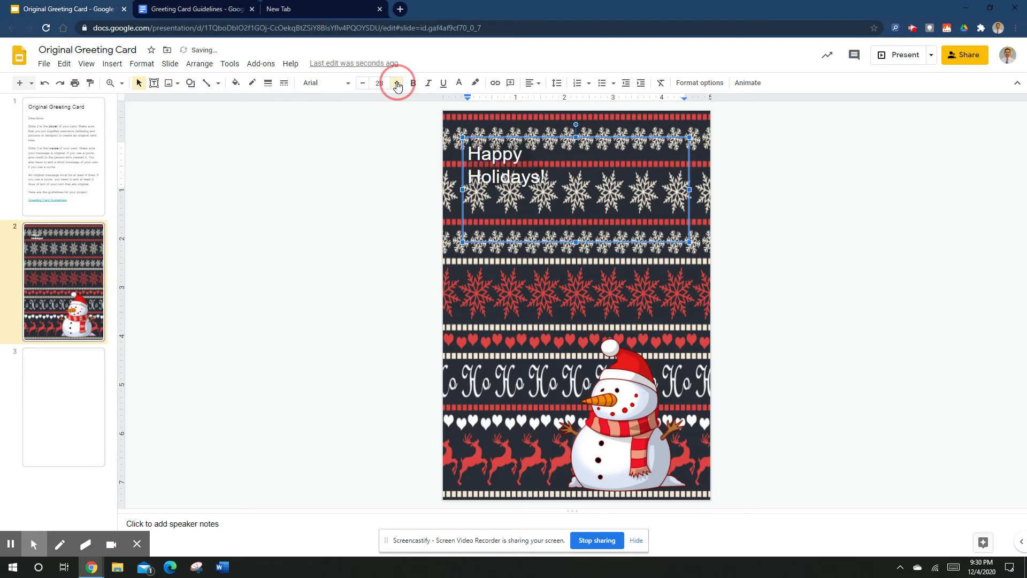
{"action": "double_click", "coordinate": [397, 84]}
{"action": "triple_click", "coordinate": [397, 84]}
{"action": "double_click", "coordinate": [397, 84]}
{"action": "triple_click", "coordinate": [397, 84]}
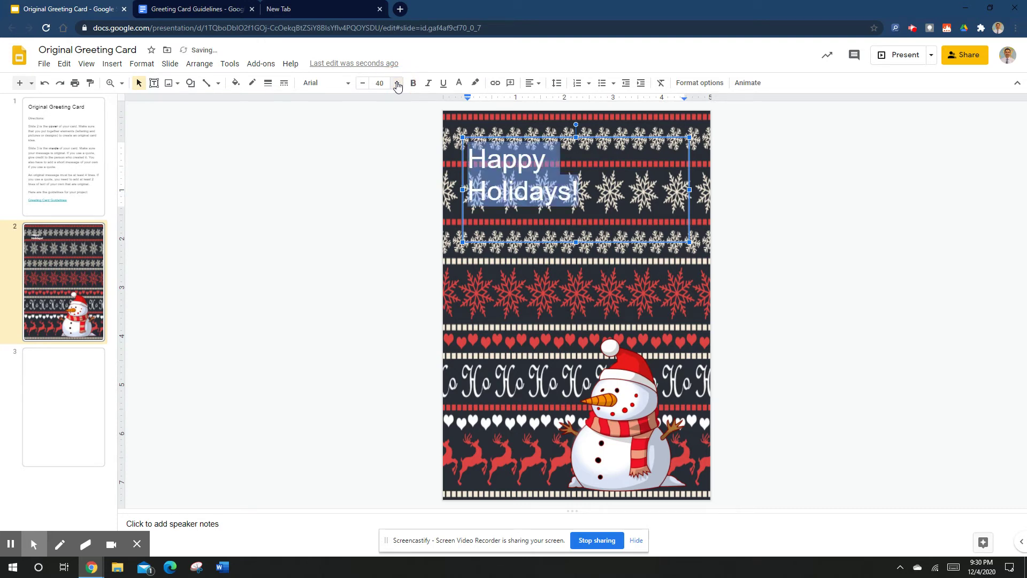
{"action": "triple_click", "coordinate": [397, 84]}
{"action": "triple_click", "coordinate": [397, 84]}
{"action": "double_click", "coordinate": [397, 84]}
{"action": "double_click", "coordinate": [397, 84]}
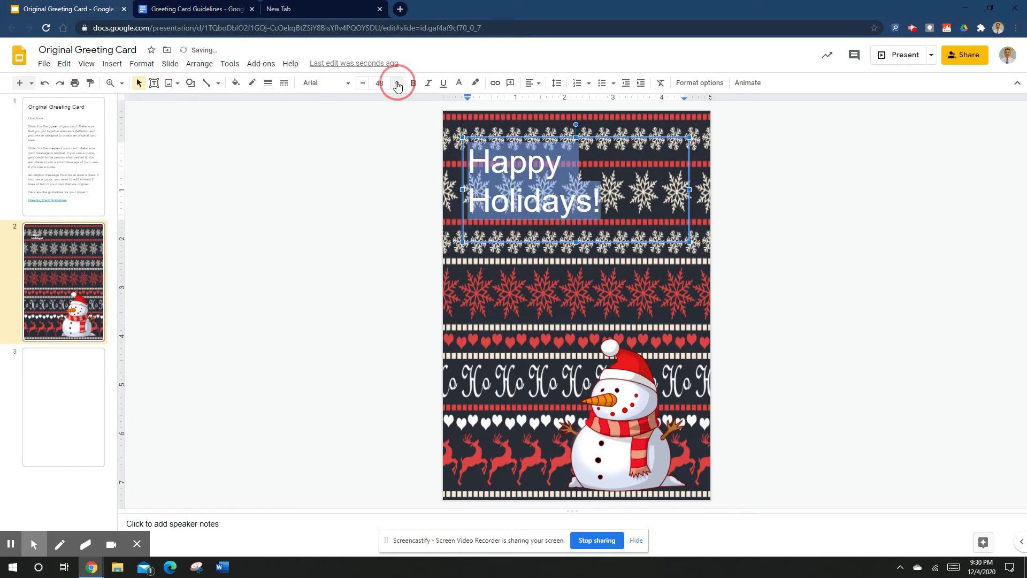
{"action": "double_click", "coordinate": [397, 84]}
{"action": "double_click", "coordinate": [397, 84]}
{"action": "left_click", "coordinate": [397, 84]}
{"action": "double_click", "coordinate": [397, 84]}
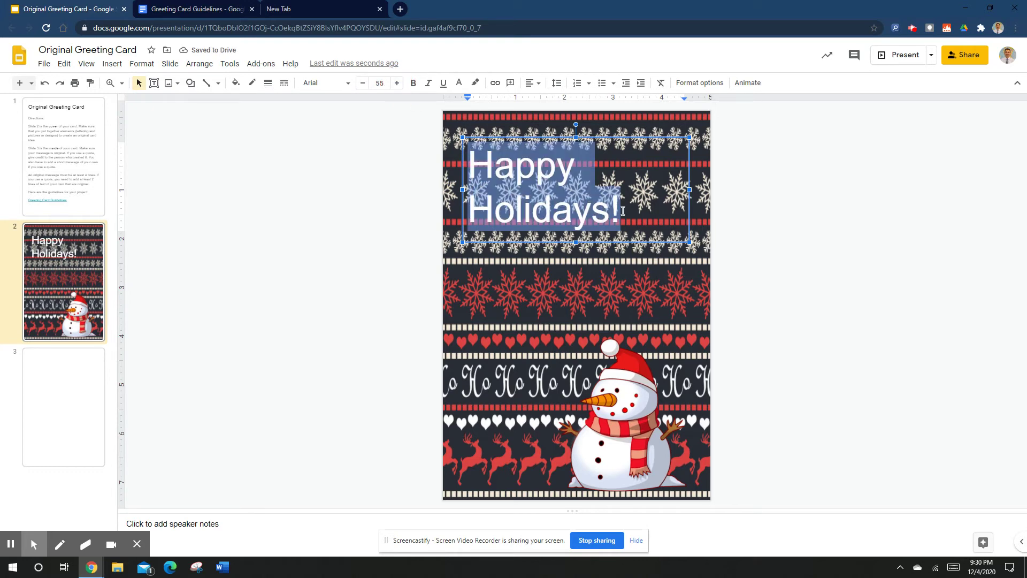
{"action": "left_click", "coordinate": [663, 198]}
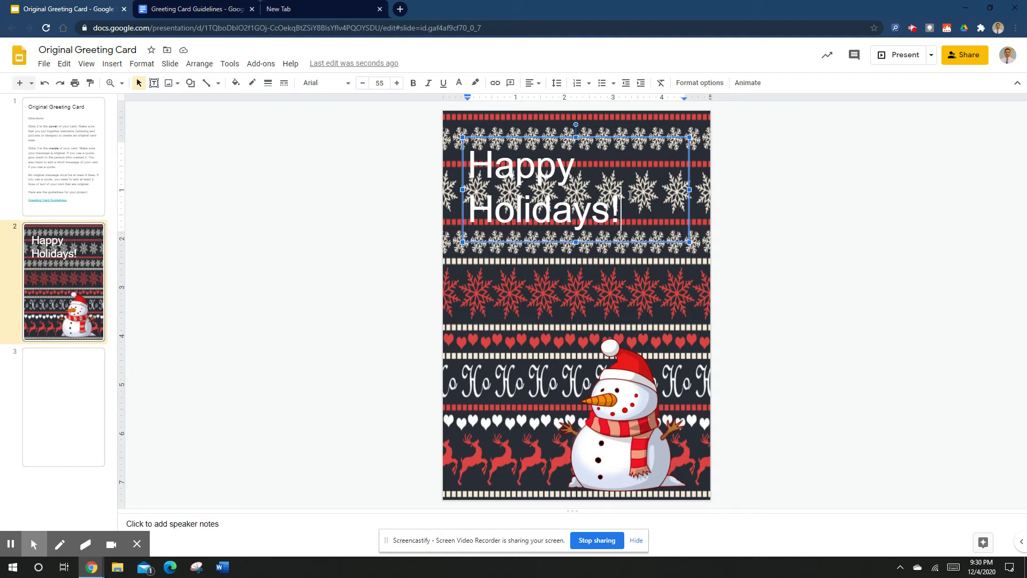
{"action": "left_click", "coordinate": [576, 135]}
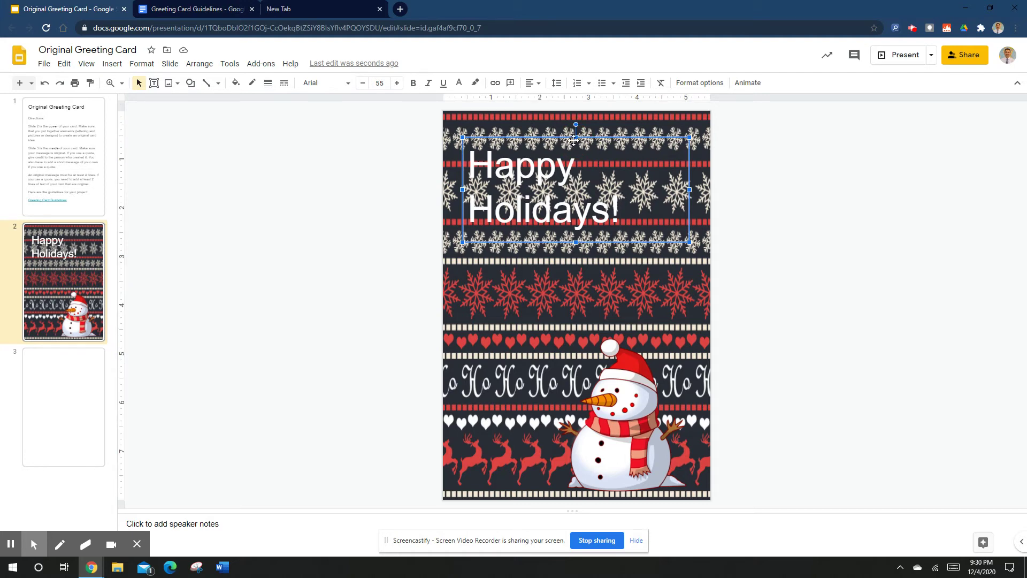
- Delete the Happy Holidays! text box and start a new word art
{"action": "key", "text": "Delete"}
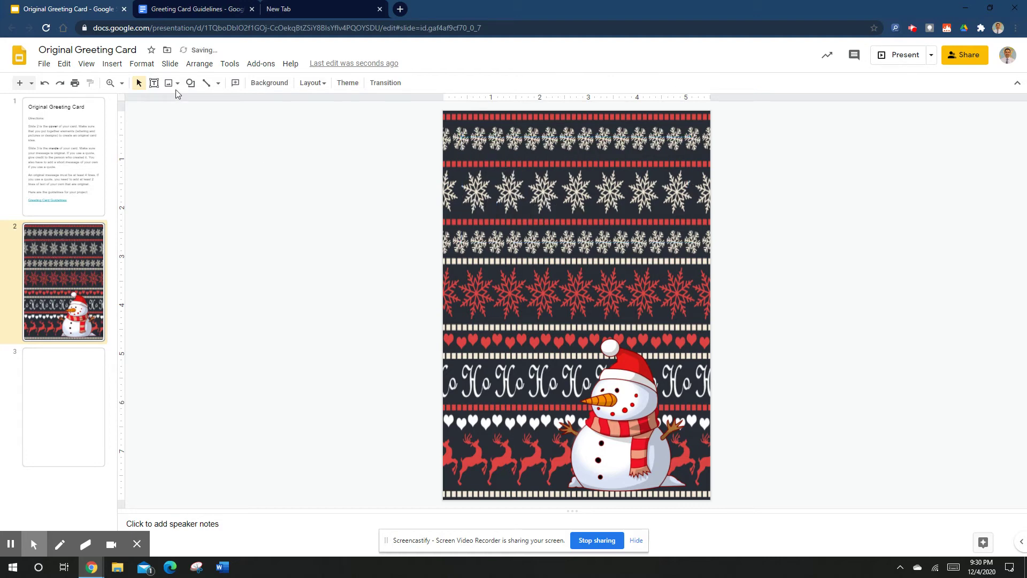
{"action": "left_click", "coordinate": [113, 64]}
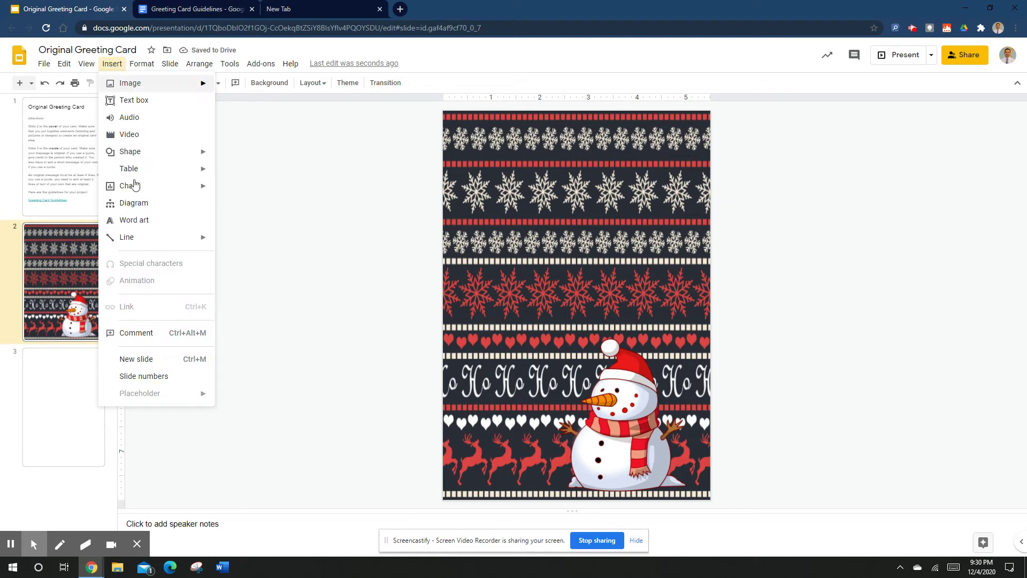
{"action": "left_click", "coordinate": [144, 224]}
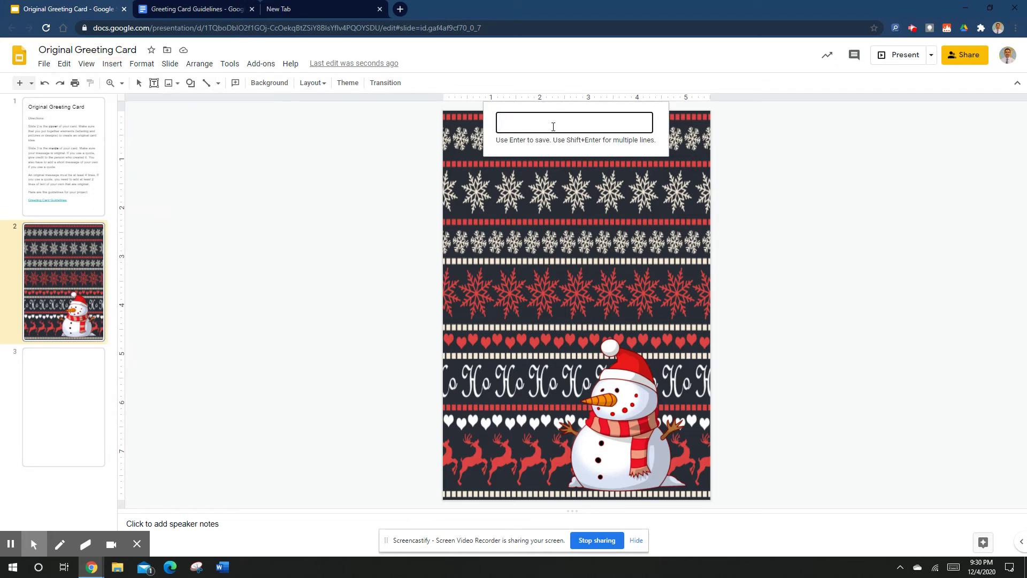
{"action": "type", "text": "Ha"}
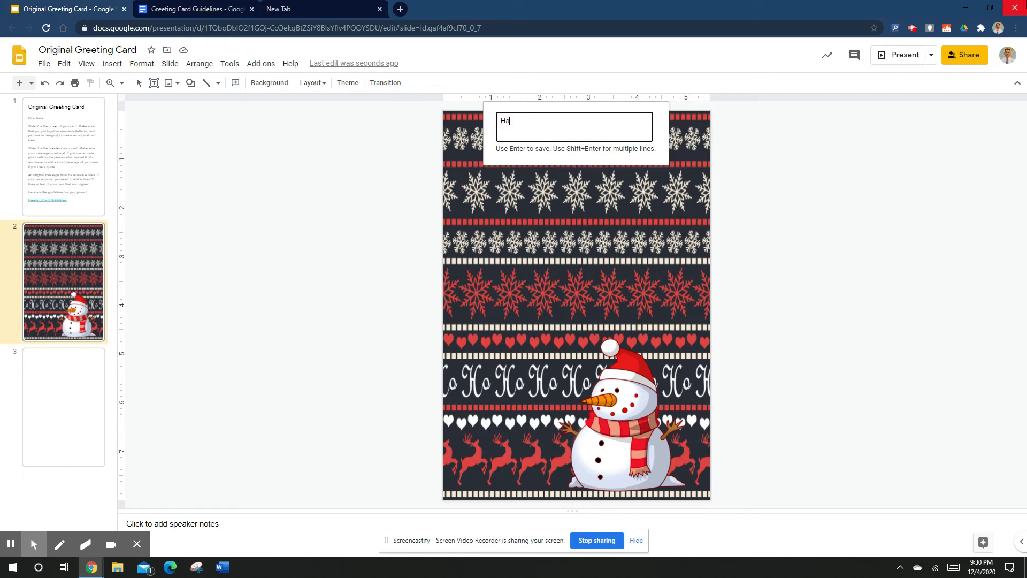
{"action": "type", "text": "ppy"}
{"action": "key", "text": "BackSpace"}
{"action": "key", "text": "BackSpace"}
{"action": "key", "text": "BackSpace"}
{"action": "key", "text": "BackSpace"}
{"action": "key", "text": "BackSpace"}
{"action": "type", "text": "Merry"}
- Enter the word art as 'Merry' / 'Christmas!' on two lines and place it
{"action": "left_click", "coordinate": [511, 154]}
{"action": "left_click_drag", "start_coordinate": [511, 155], "coordinate": [615, 153]}
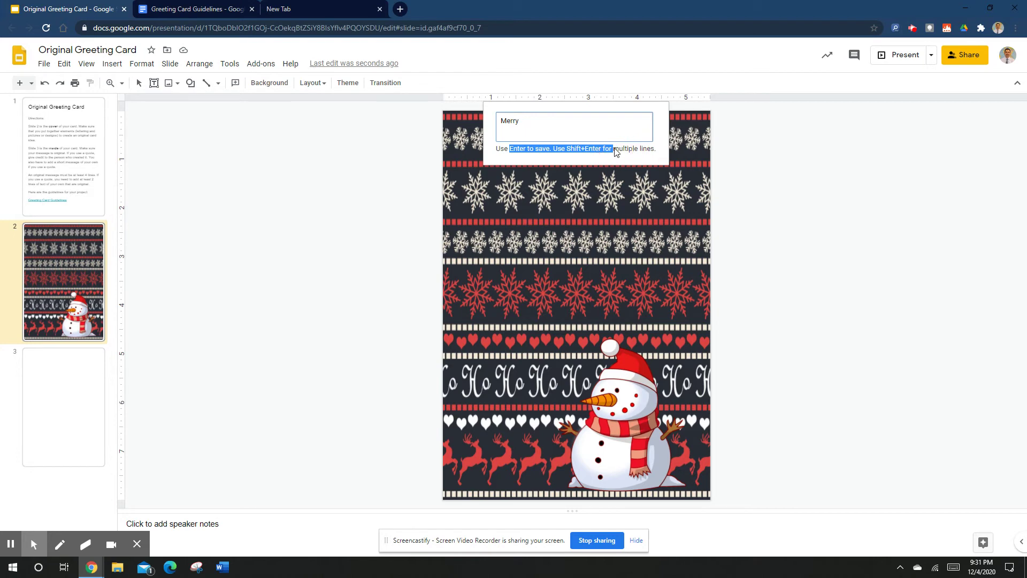
{"action": "left_click", "coordinate": [537, 123]}
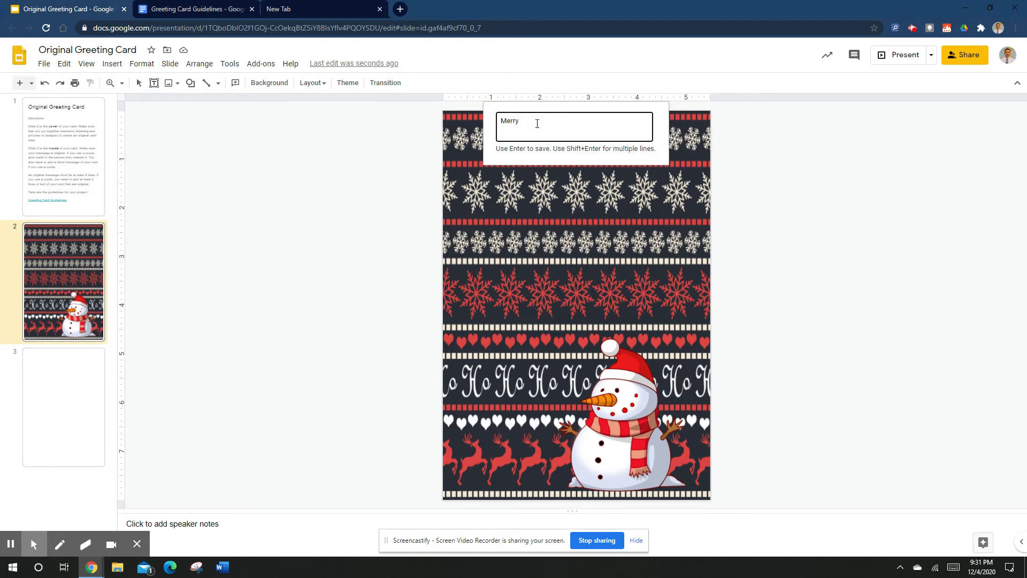
{"action": "type", "text": "Merry"}
{"action": "key", "text": "shift+Return"}
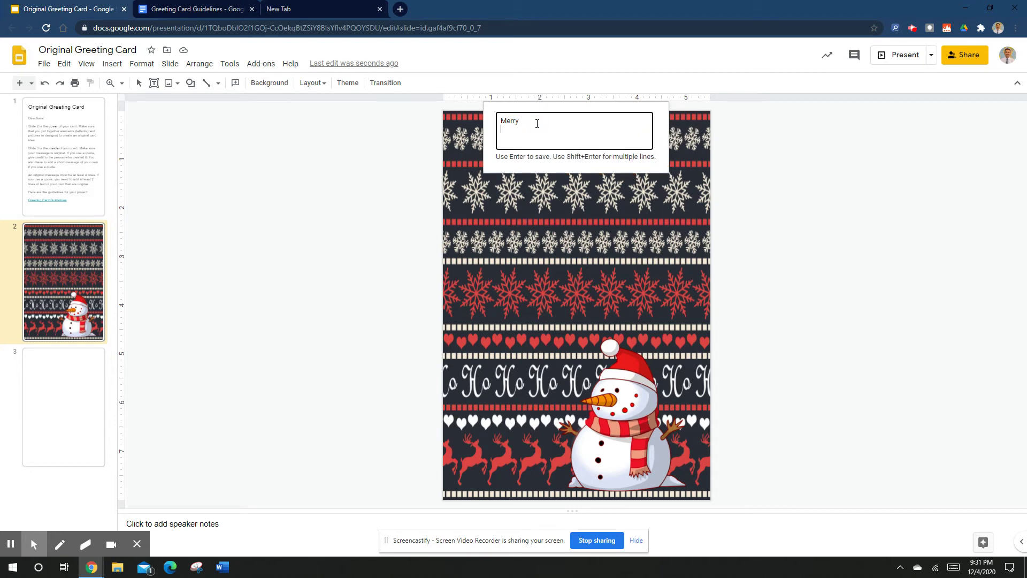
{"action": "type", "text": "Christmas!"}
{"action": "key", "text": "Return"}
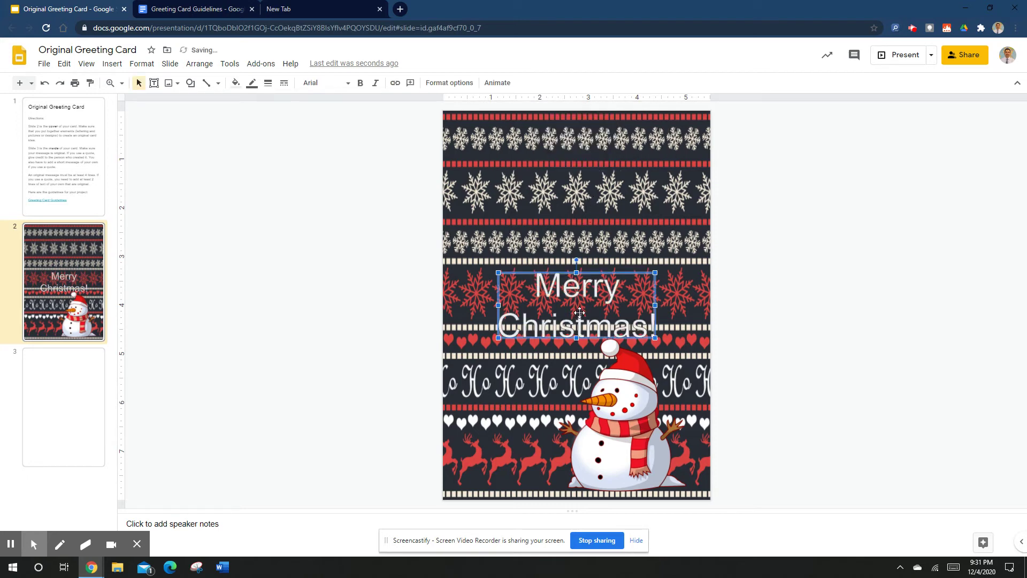
- Drag the Merry Christmas! word art to the card's top, then widen and heighten it
{"action": "left_click_drag", "start_coordinate": [580, 308], "coordinate": [580, 169]}
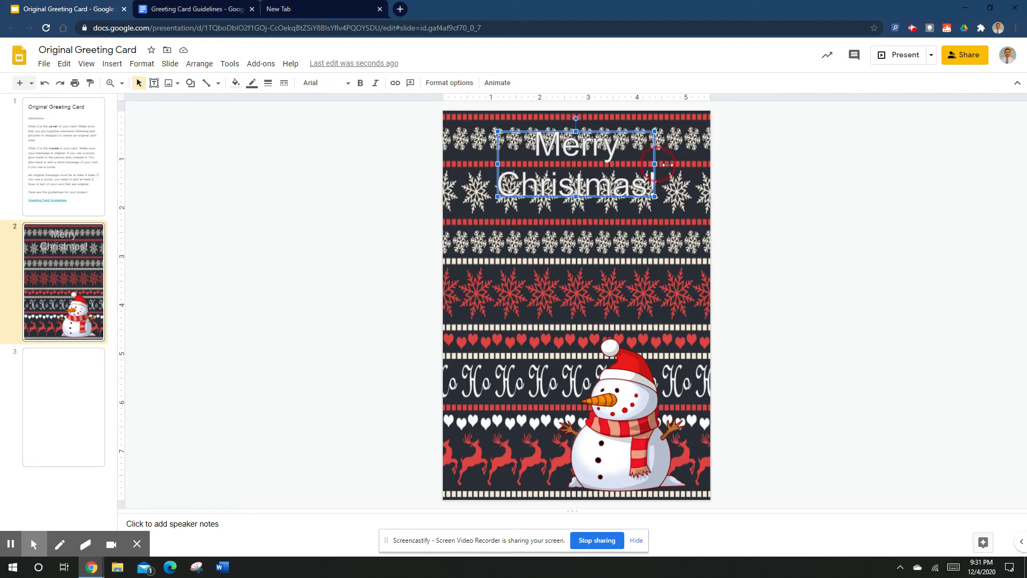
{"action": "left_click_drag", "start_coordinate": [657, 163], "coordinate": [462, 165]}
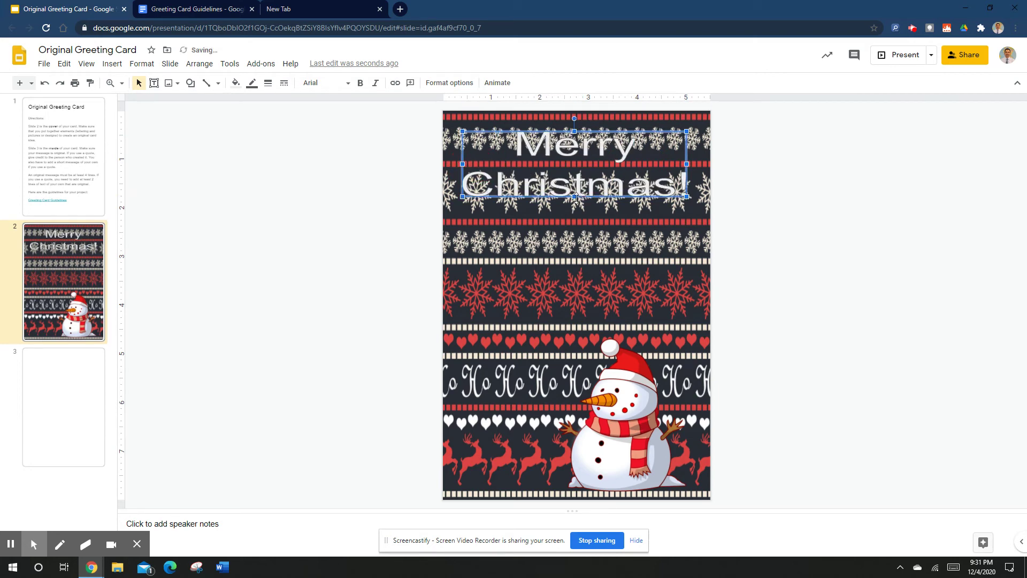
{"action": "left_click_drag", "start_coordinate": [574, 196], "coordinate": [579, 236]}
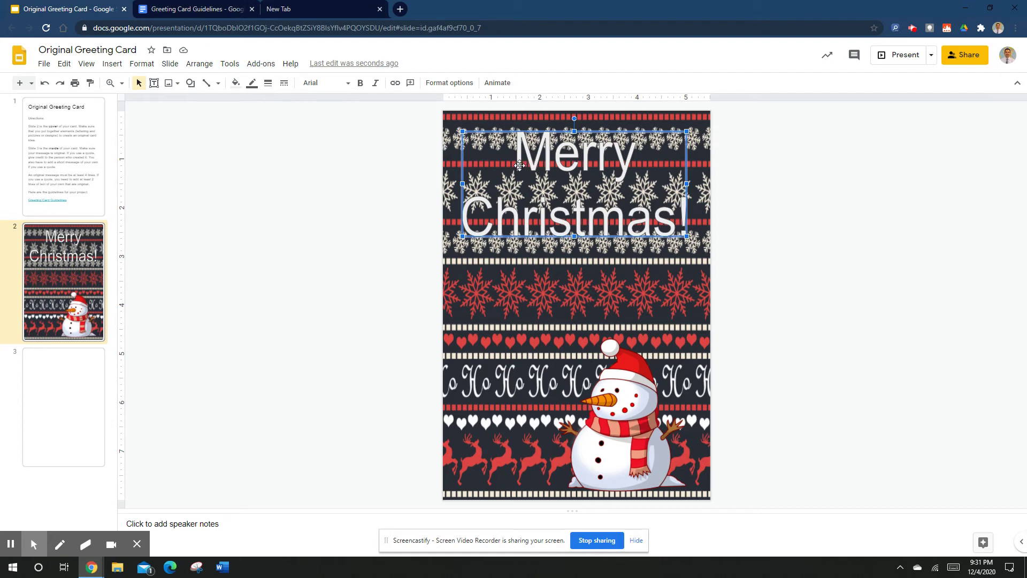
- Fill the word art white and give it a red outline, after briefly trying blue
{"action": "left_click", "coordinate": [235, 83]}
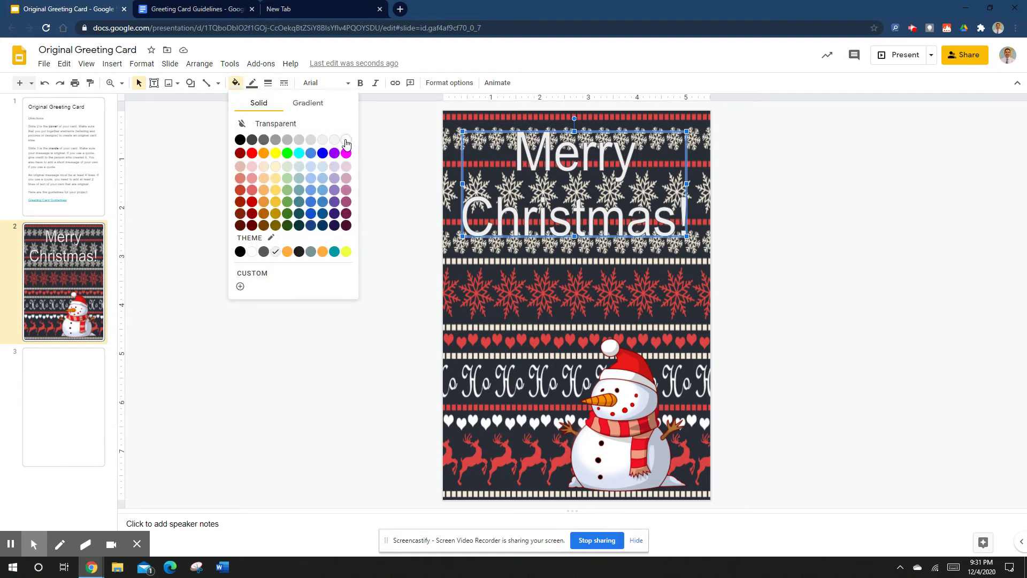
{"action": "left_click", "coordinate": [345, 140]}
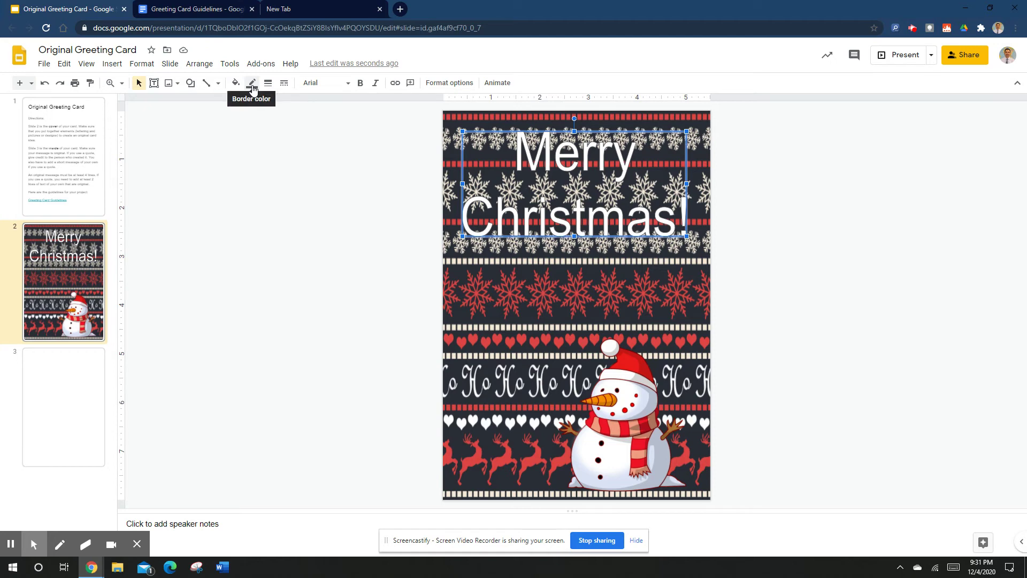
{"action": "left_click", "coordinate": [252, 84]}
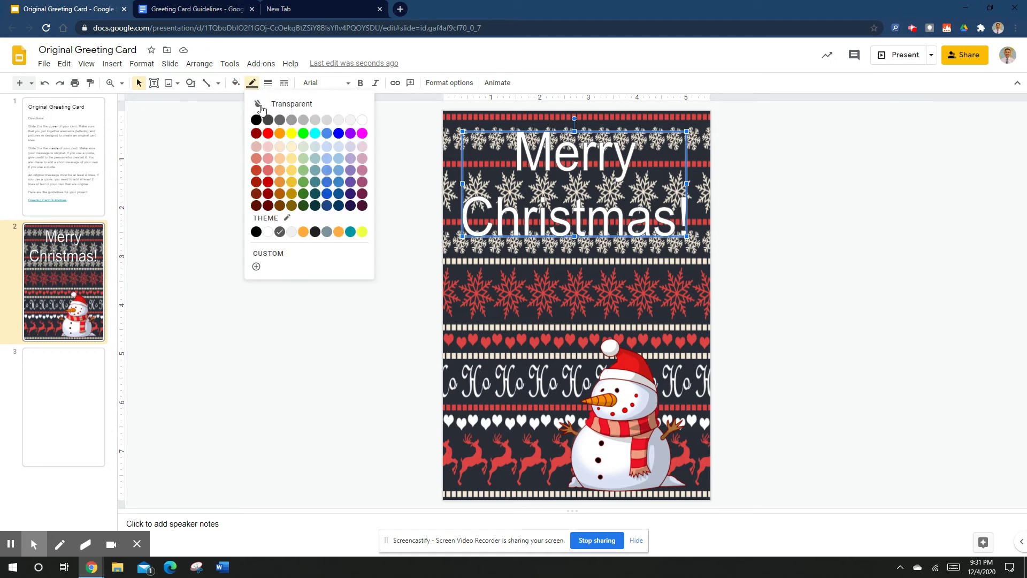
{"action": "left_click", "coordinate": [269, 137]}
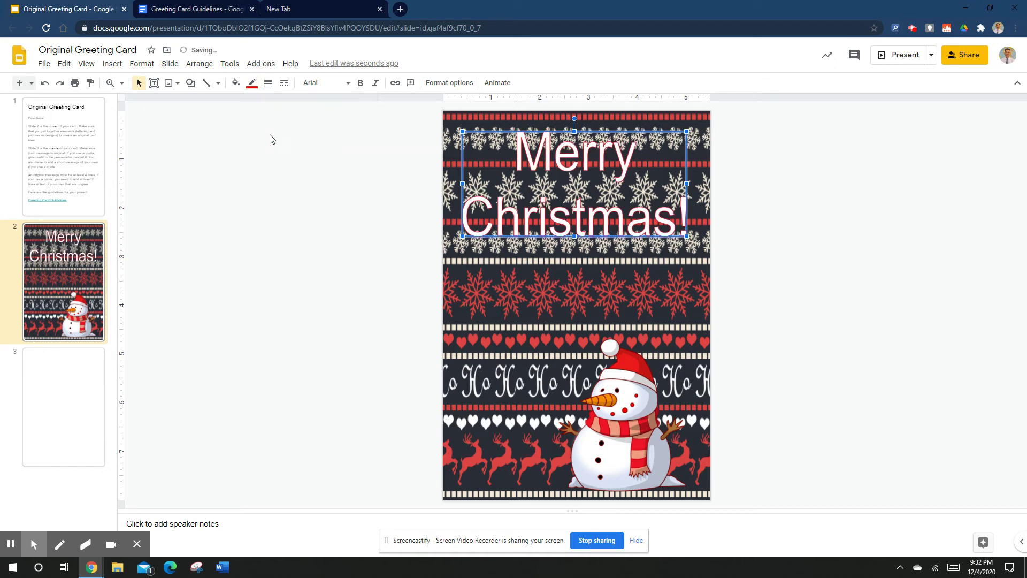
{"action": "left_click", "coordinate": [252, 84]}
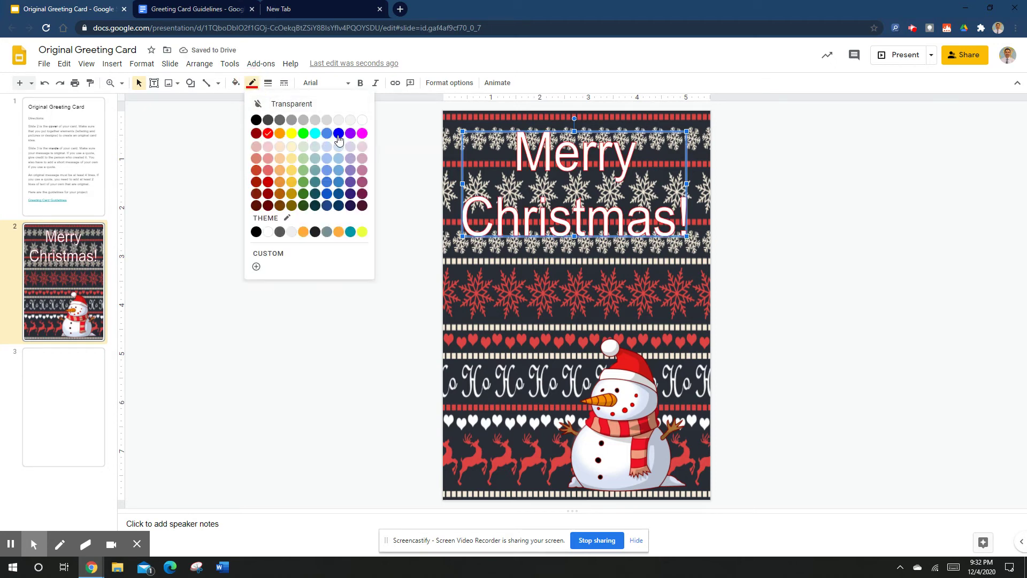
{"action": "left_click", "coordinate": [338, 133]}
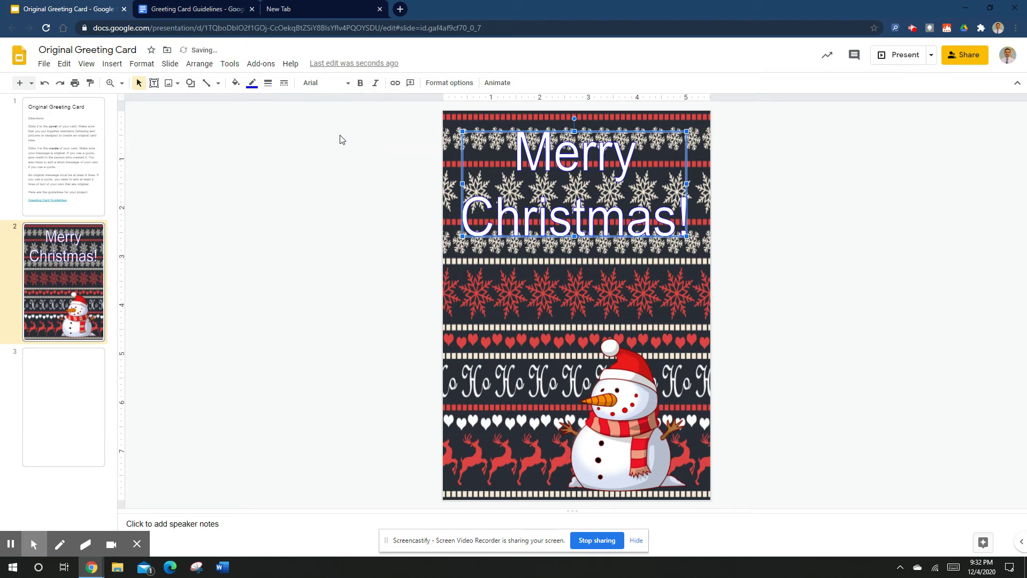
{"action": "left_click", "coordinate": [253, 85]}
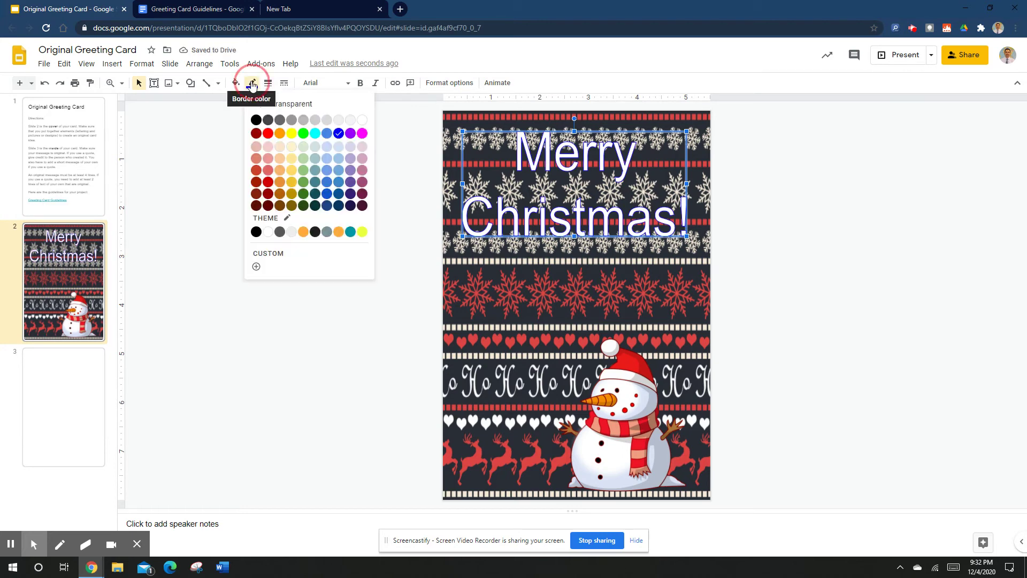
{"action": "left_click", "coordinate": [270, 184]}
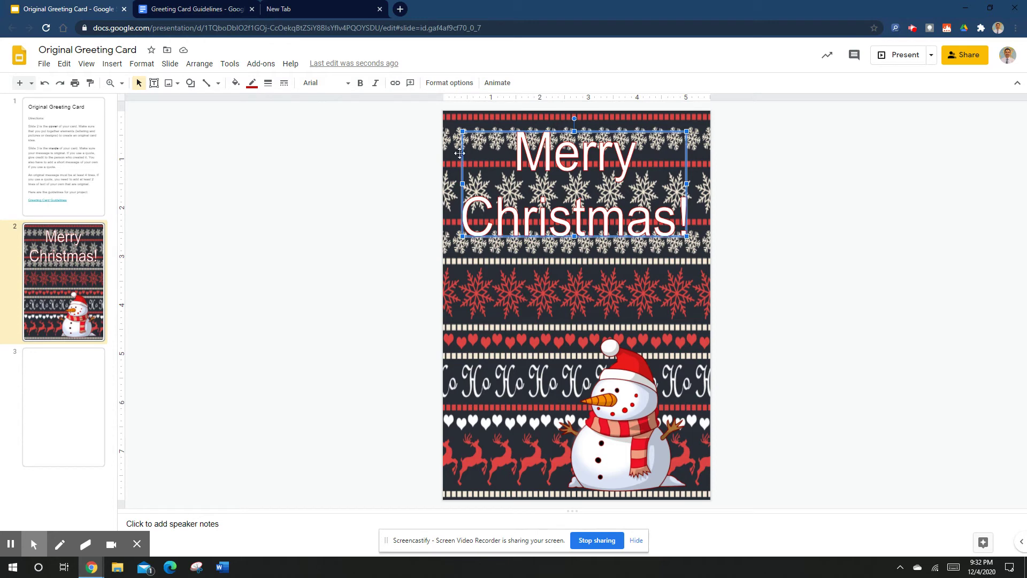
{"action": "left_click", "coordinate": [349, 86]}
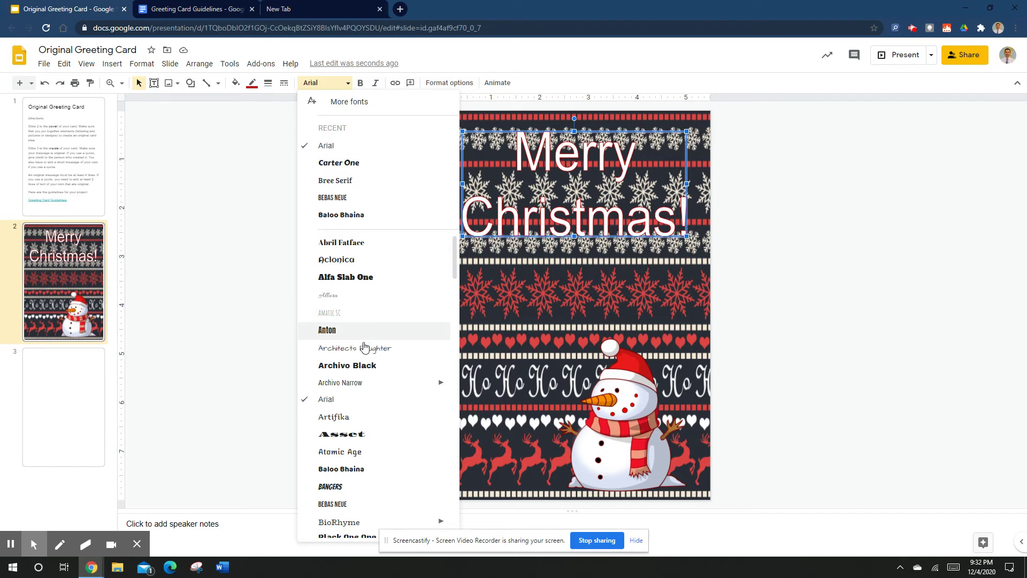
- Set the word art font to Bowlby One SC and narrow its box so CHRISTMAS! fits
{"action": "scroll", "coordinate": [364, 348], "scroll_direction": "down", "scroll_amount": 3}
{"action": "scroll", "coordinate": [369, 368], "scroll_direction": "down", "scroll_amount": 3}
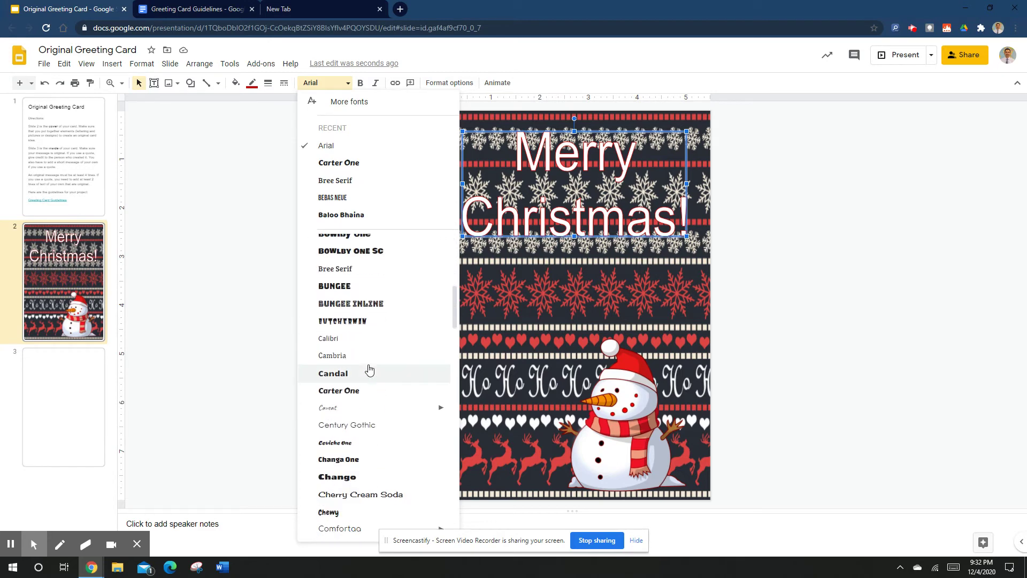
{"action": "scroll", "coordinate": [367, 364], "scroll_direction": "up", "scroll_amount": 1}
{"action": "left_click", "coordinate": [355, 309]}
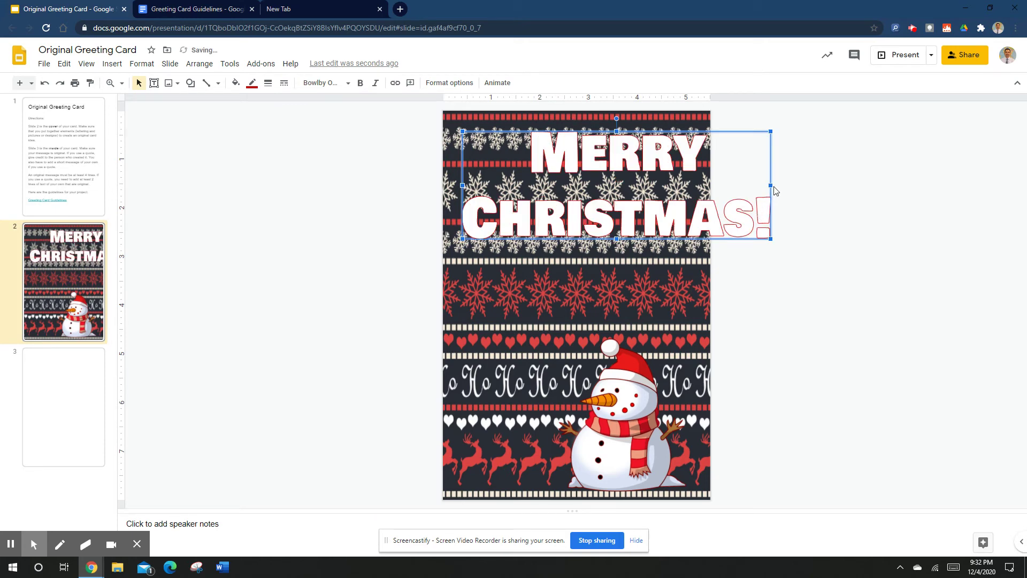
{"action": "left_click", "coordinate": [771, 185]}
{"action": "left_click_drag", "start_coordinate": [771, 186], "coordinate": [693, 180]}
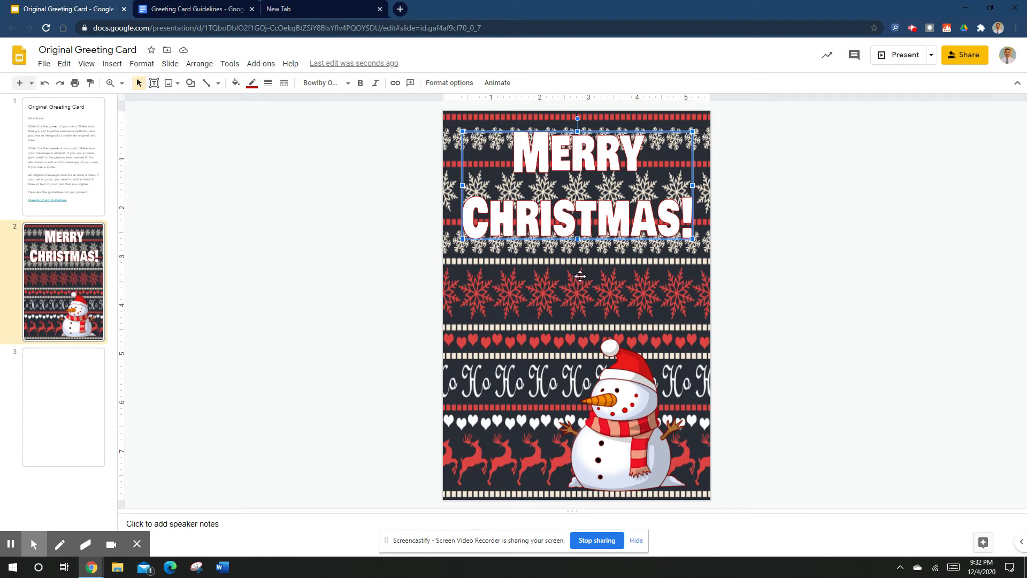
{"action": "left_click", "coordinate": [580, 276]}
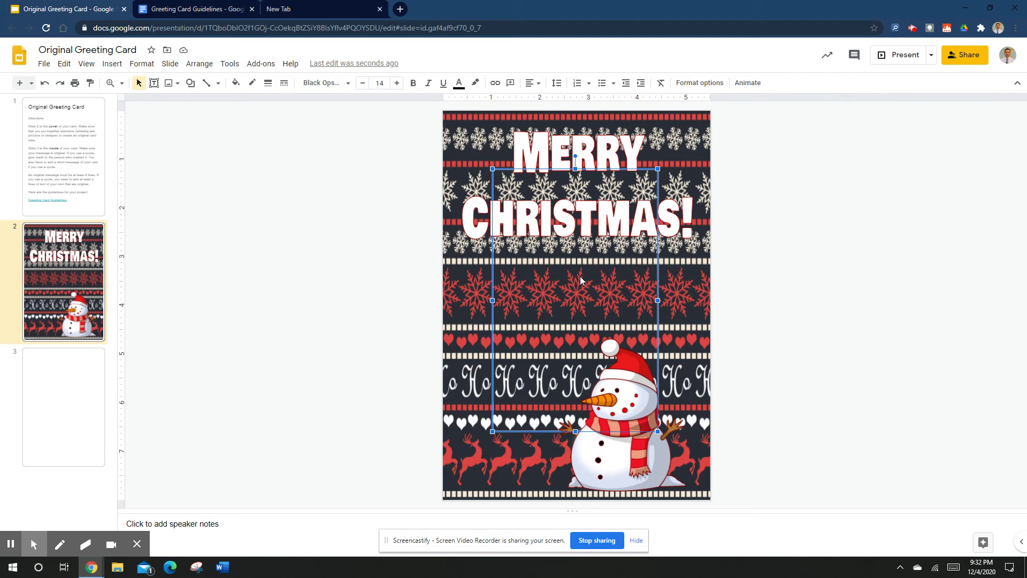
- In the custom colour picker, adjust the slide background toward a deep red, not yet applied
{"action": "left_click", "coordinate": [474, 309]}
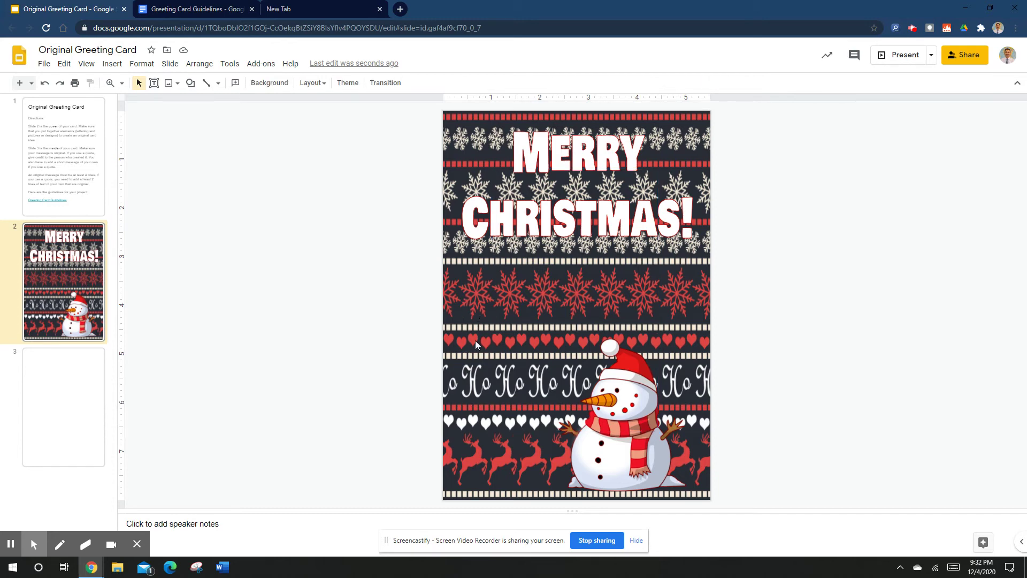
{"action": "left_click", "coordinate": [266, 83]}
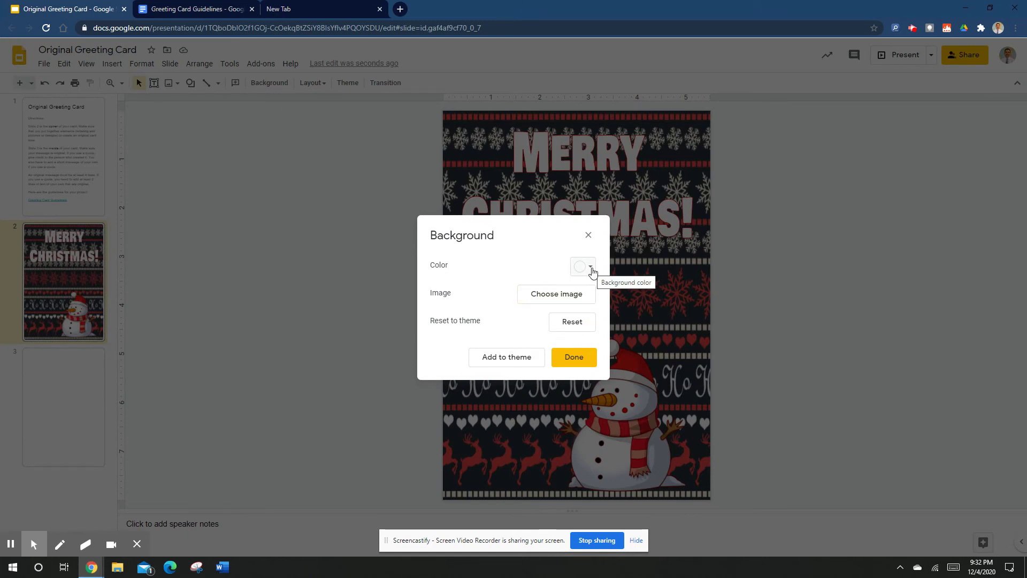
{"action": "left_click", "coordinate": [592, 269]}
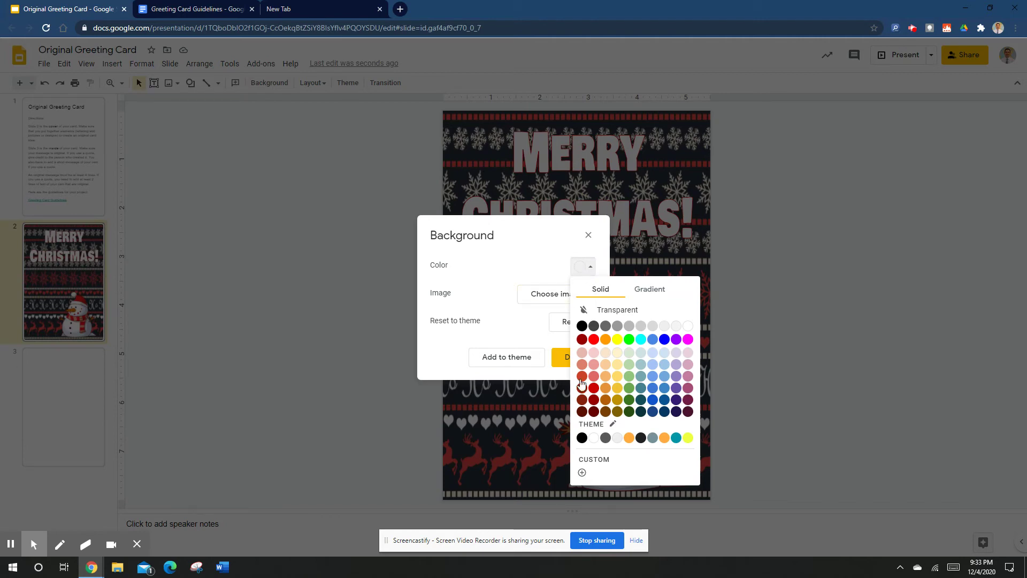
{"action": "left_click", "coordinate": [598, 463]}
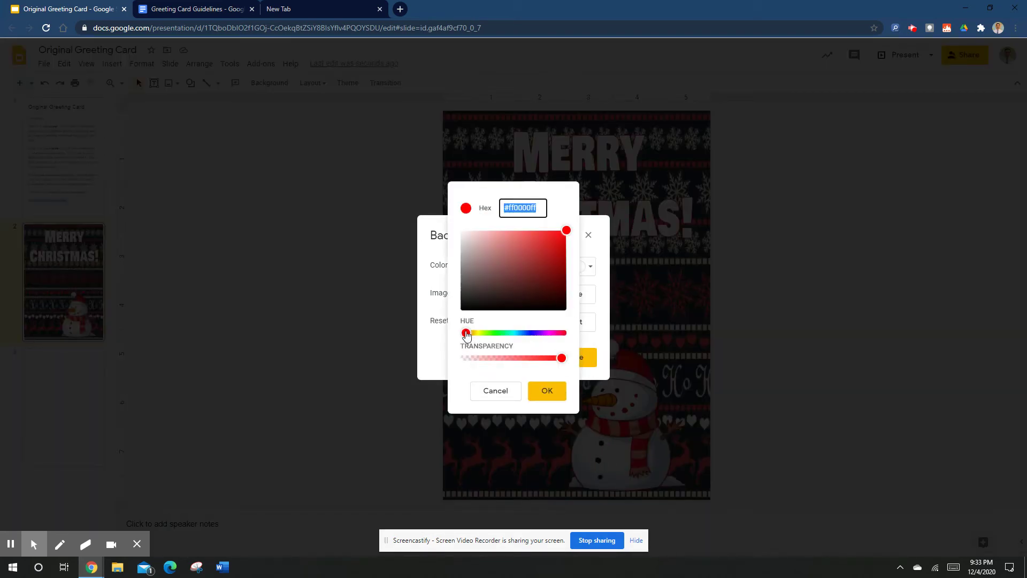
{"action": "left_click_drag", "start_coordinate": [467, 334], "coordinate": [463, 335]}
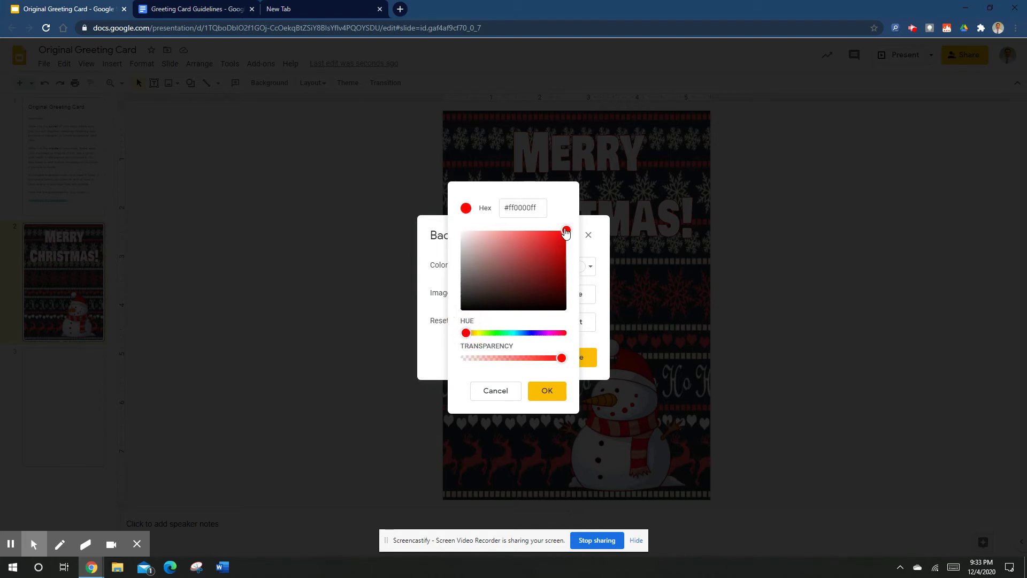
{"action": "left_click_drag", "start_coordinate": [566, 230], "coordinate": [533, 244]}
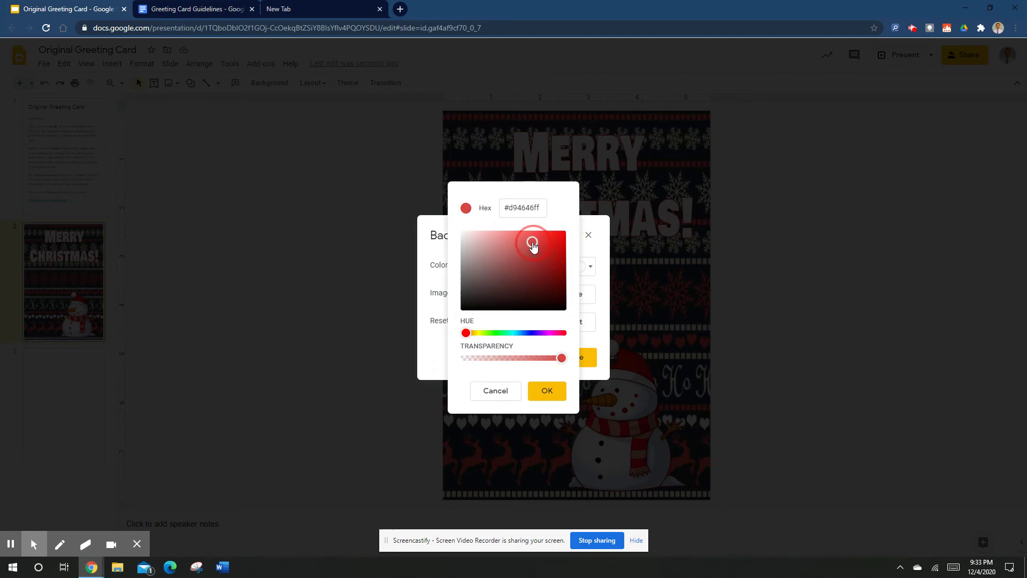
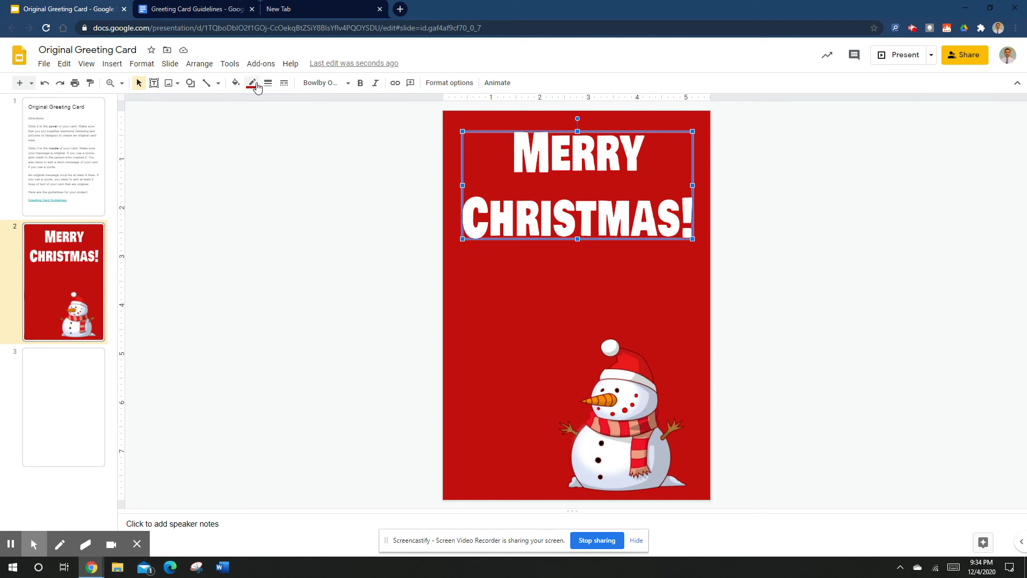
- Give the MERRY CHRISTMAS! title a green outline with a heavier border weight
{"action": "left_click", "coordinate": [254, 85]}
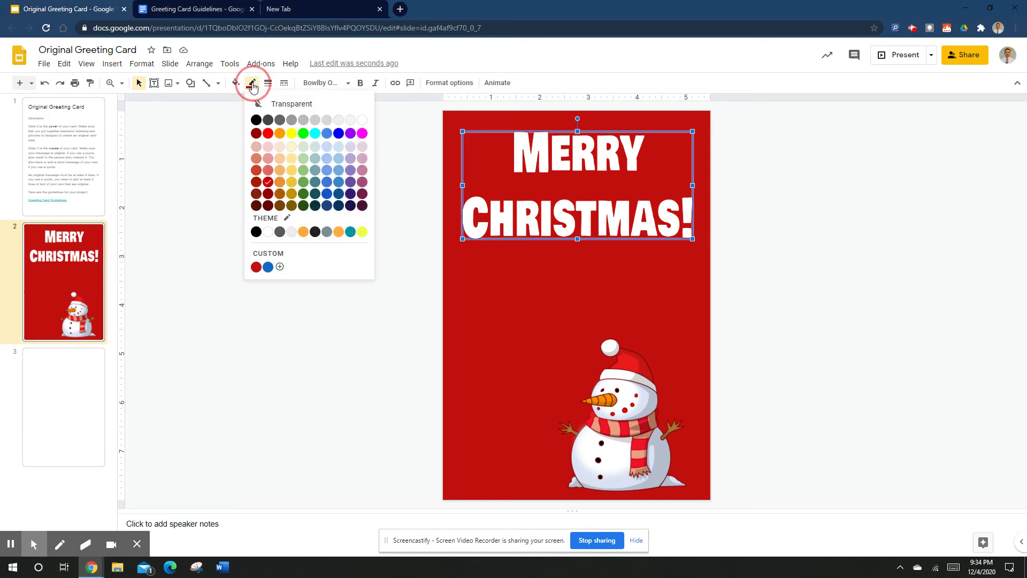
{"action": "left_click", "coordinate": [303, 183]}
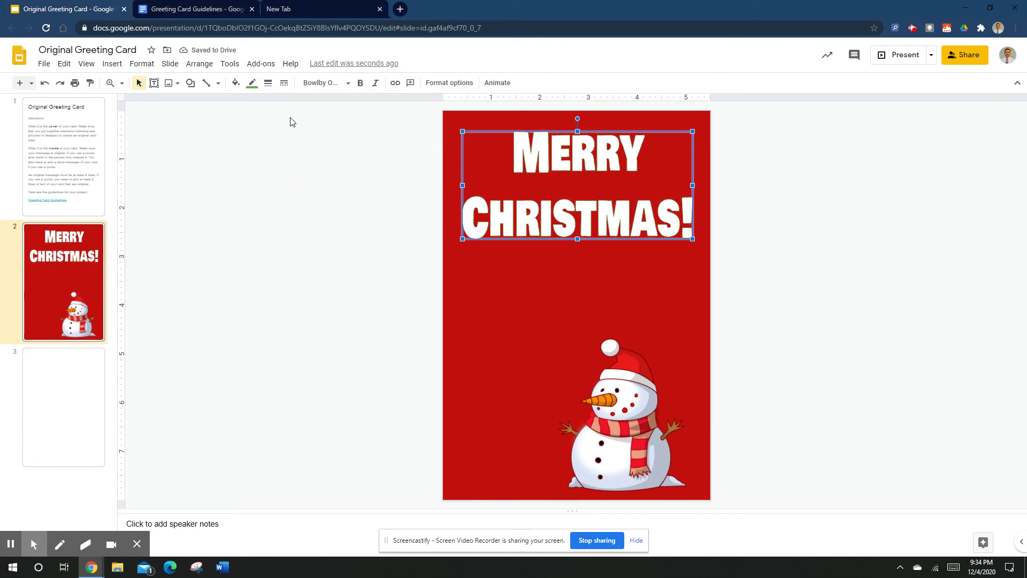
{"action": "left_click", "coordinate": [269, 85]}
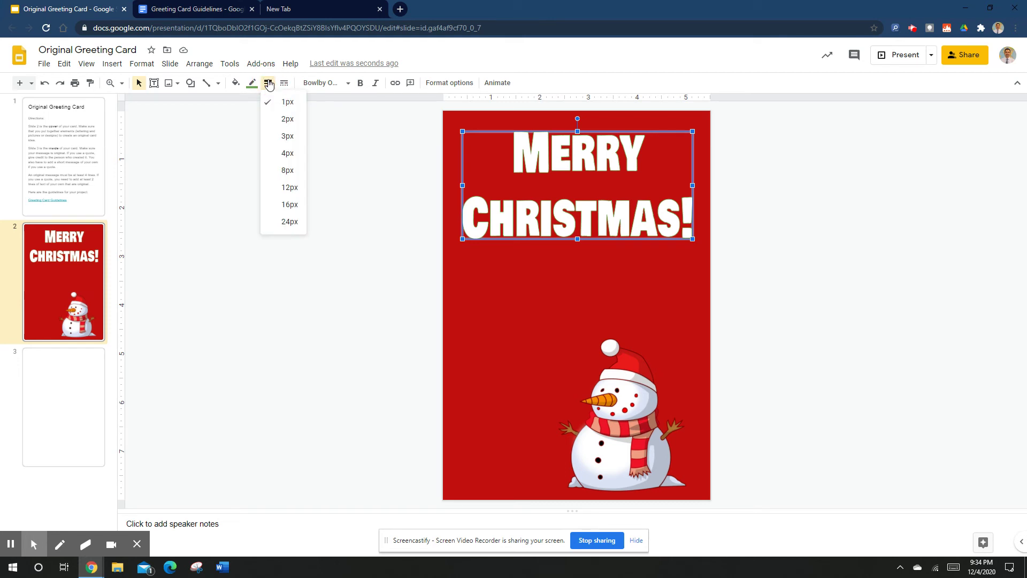
{"action": "left_click", "coordinate": [285, 138]}
{"action": "left_click", "coordinate": [278, 141]}
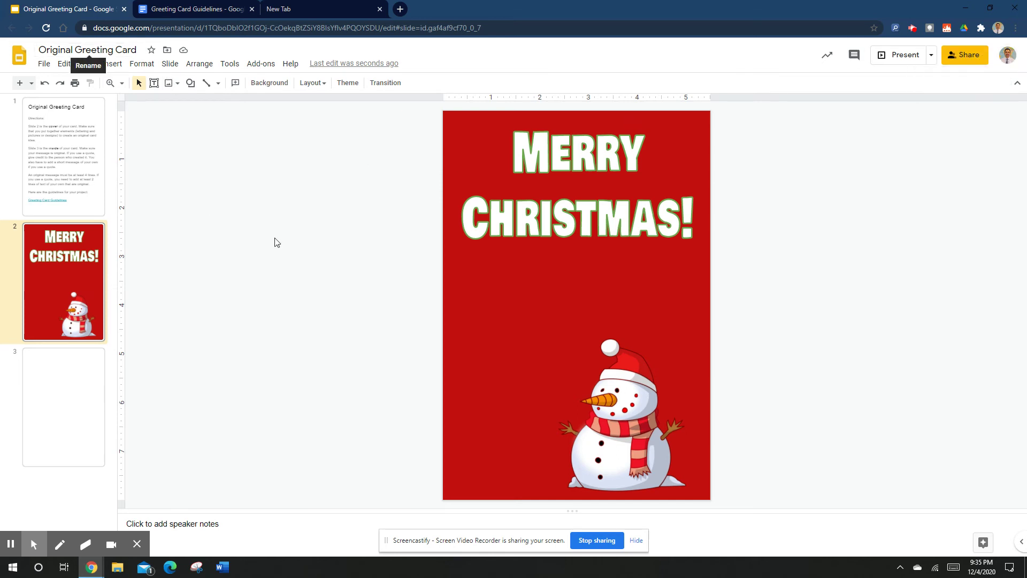
- Open sharing and add a suggested contact as a recipient after retyping the search
{"action": "left_click", "coordinate": [971, 55]}
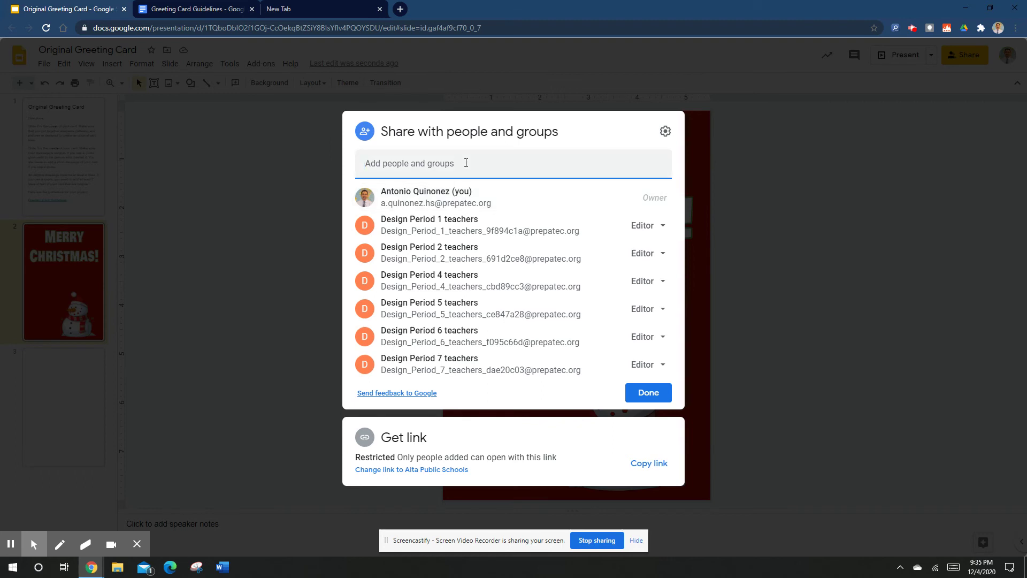
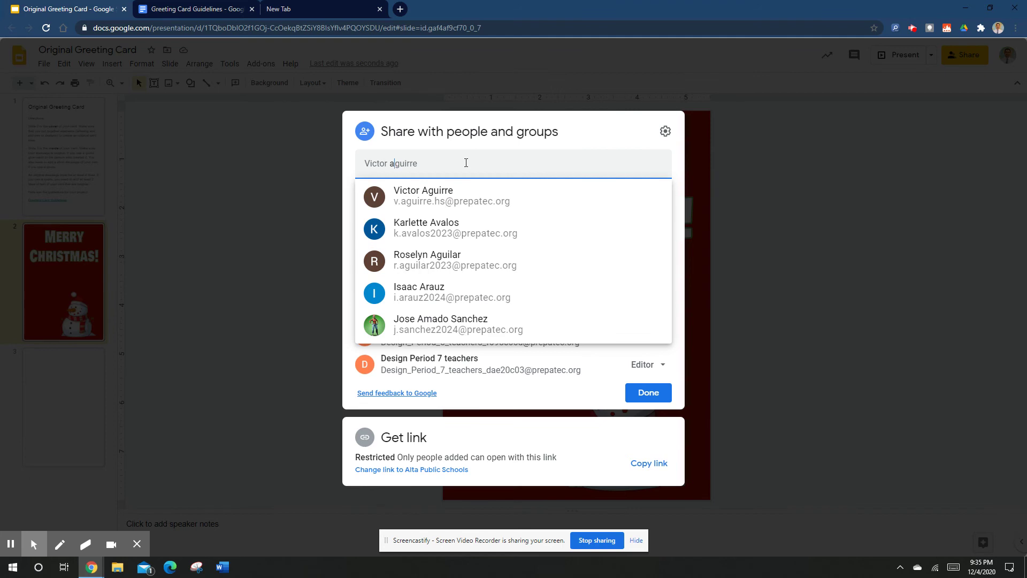
{"action": "key", "text": "ctrl+a"}
{"action": "key", "text": "BackSpace"}
{"action": "key", "text": "ctrl+v"}
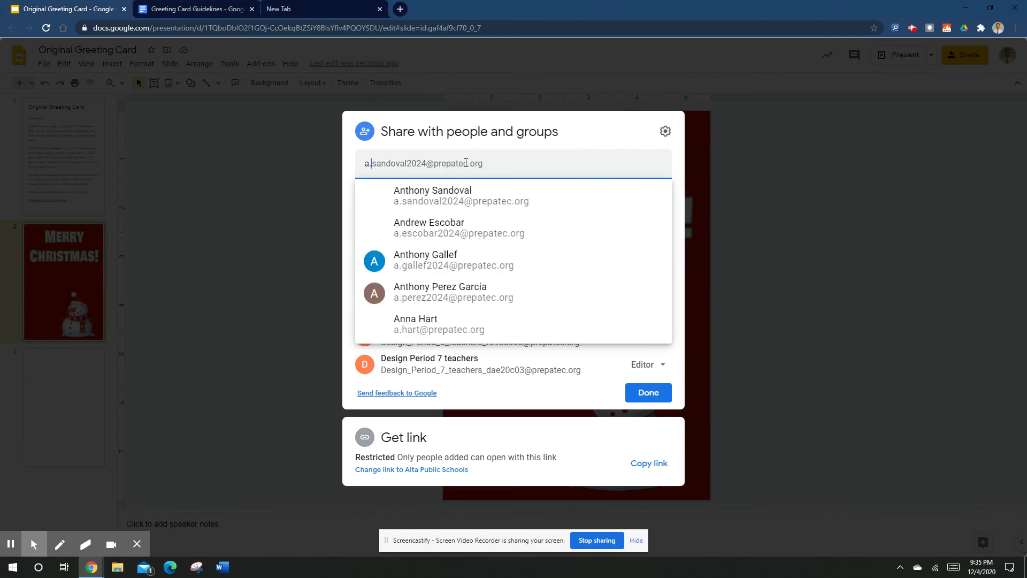
{"action": "type", "text": "qui"}
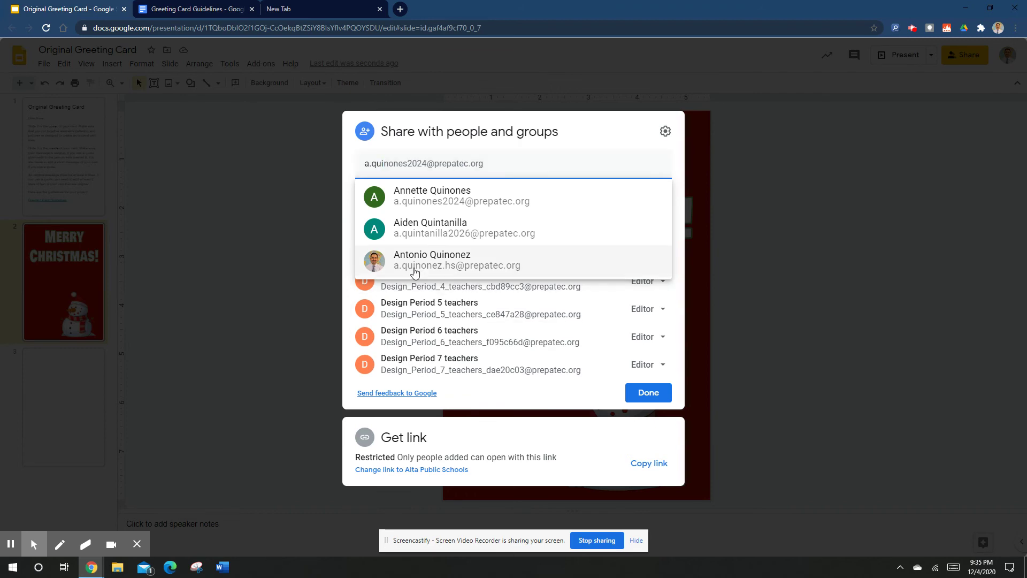
{"action": "left_click", "coordinate": [416, 267]}
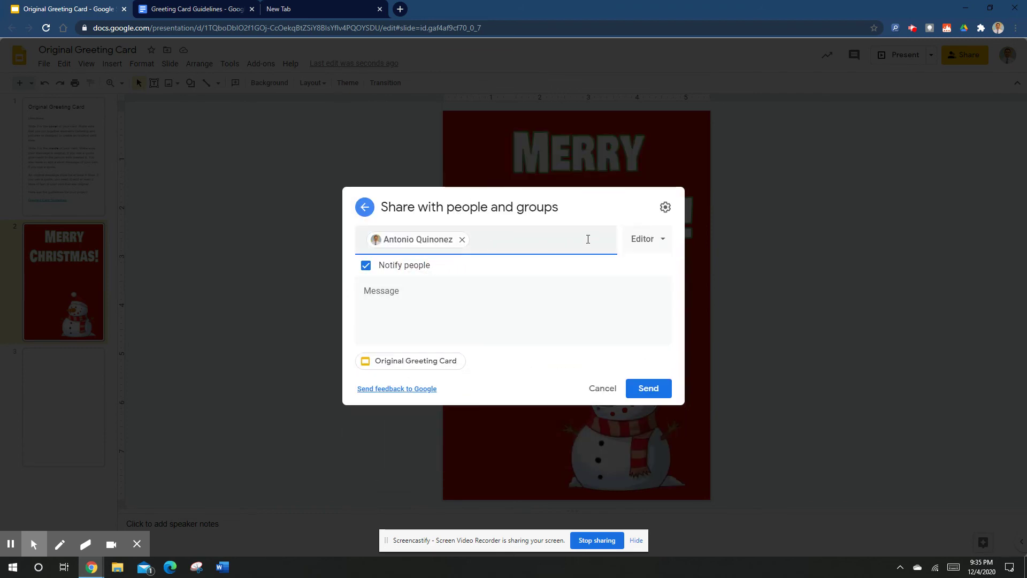
- Remove that recipient and add the correct contact from the suggestions as an Editor
{"action": "left_click", "coordinate": [462, 239]}
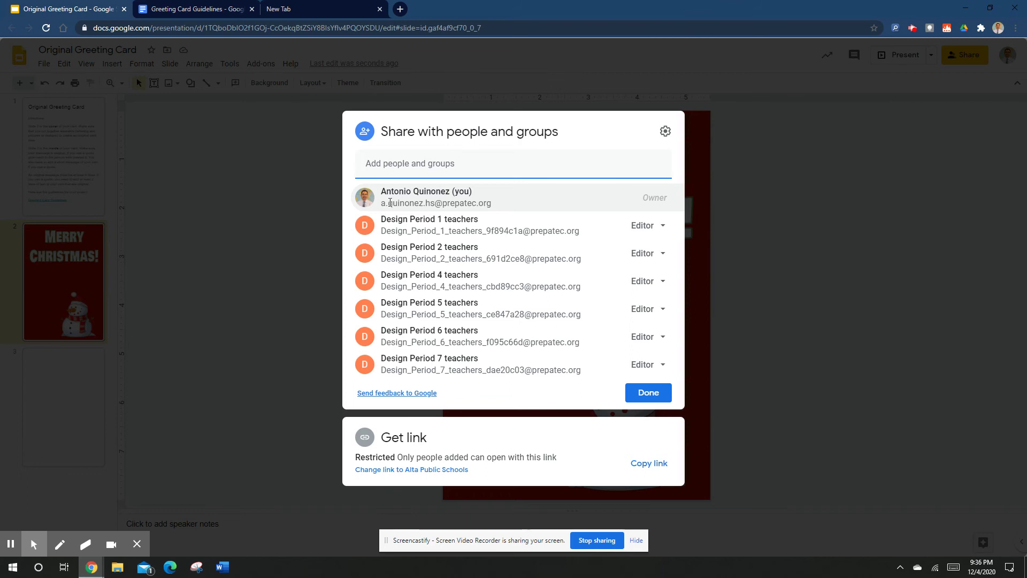
{"action": "mouse_move", "coordinate": [390, 203]}
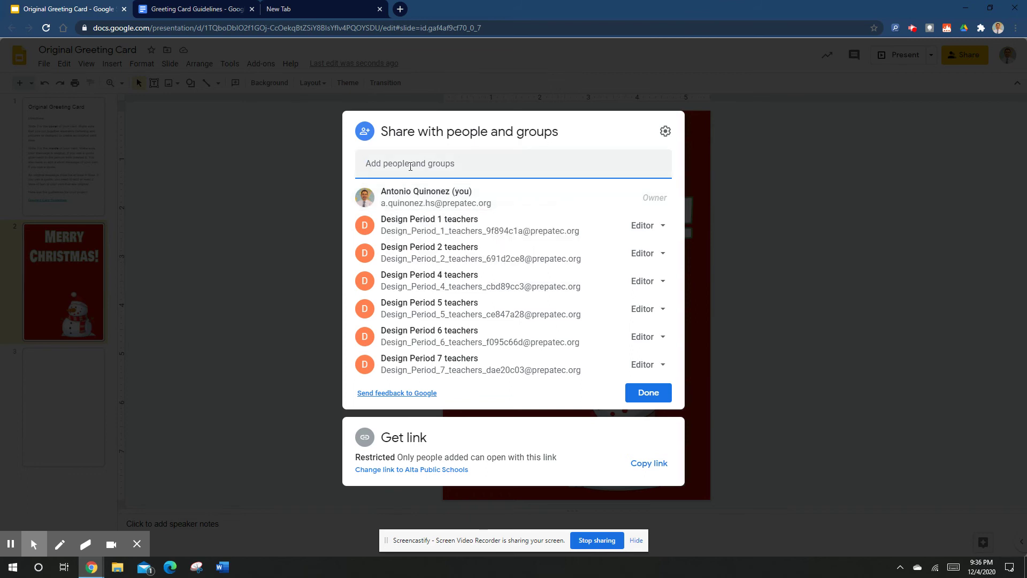
{"action": "type", "text": "a.qui"}
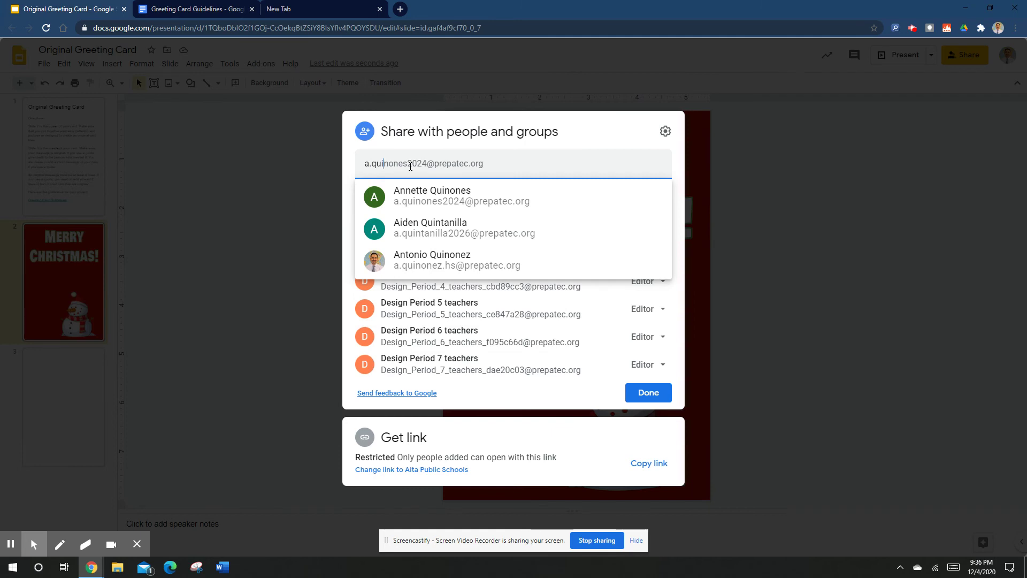
{"action": "left_click", "coordinate": [423, 268]}
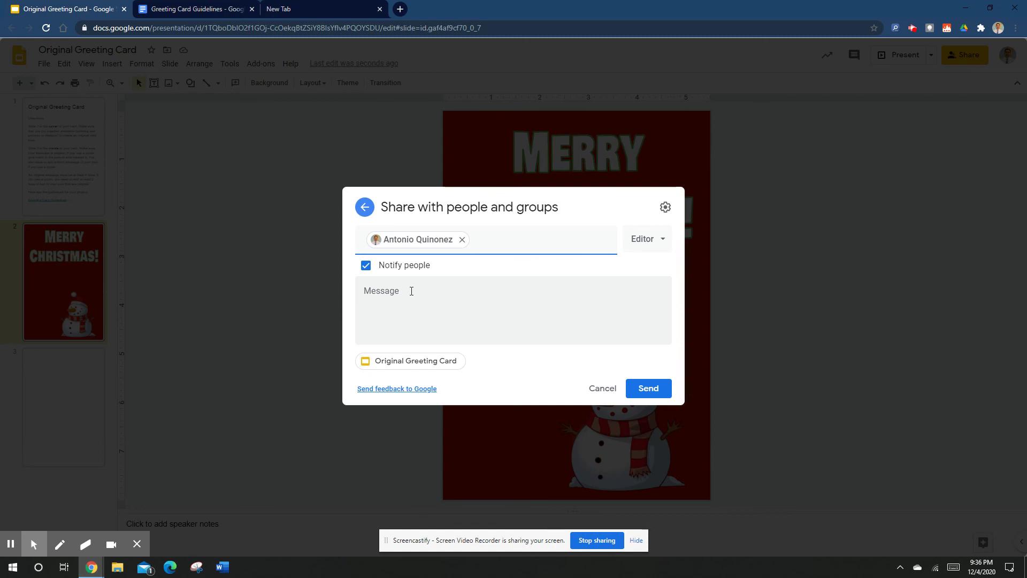
- Send the share invitation with a note asking the recipient to check if the card is done right
{"action": "left_click", "coordinate": [411, 290]}
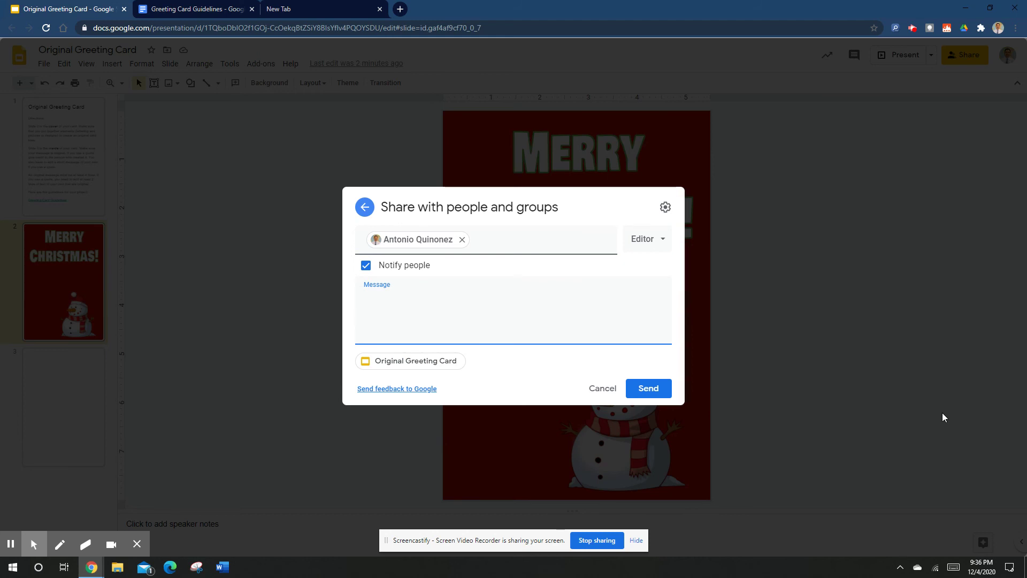
{"action": "type", "text": "Mr. Q, can you look at my c"}
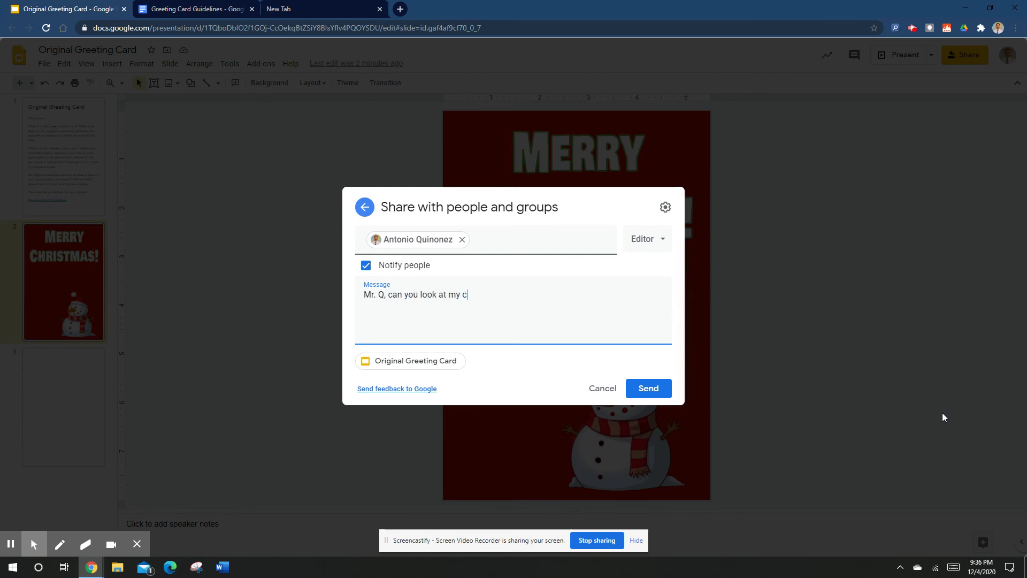
{"action": "type", "text": "ard and"}
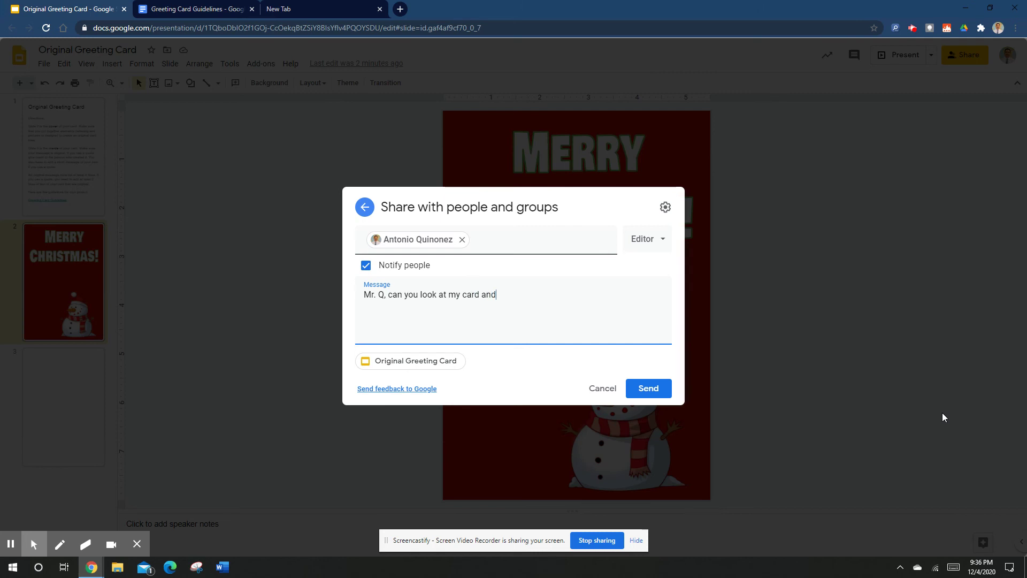
{"action": "type", "text": " tell me if I'm doing it right?"}
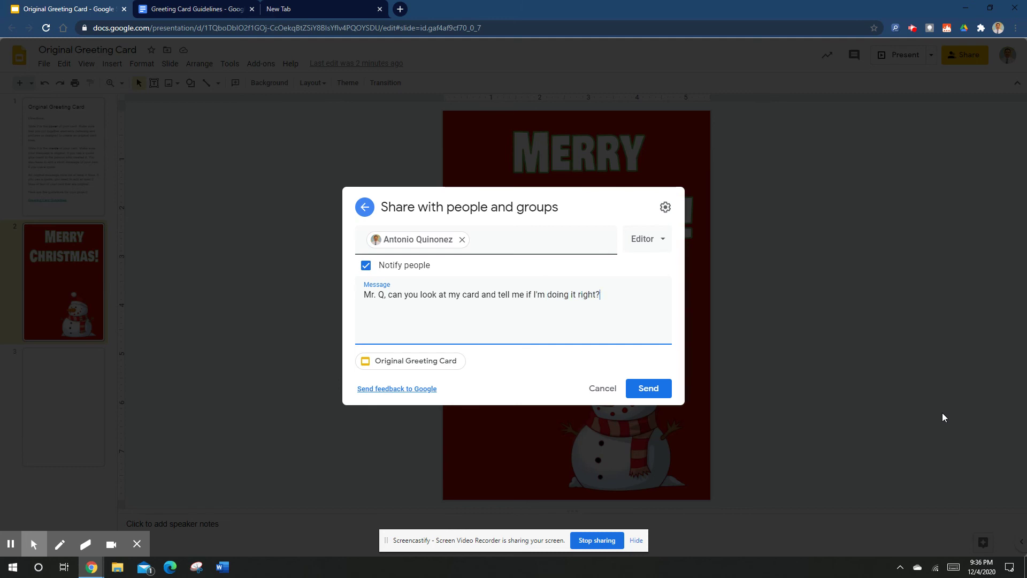
{"action": "left_click", "coordinate": [645, 396]}
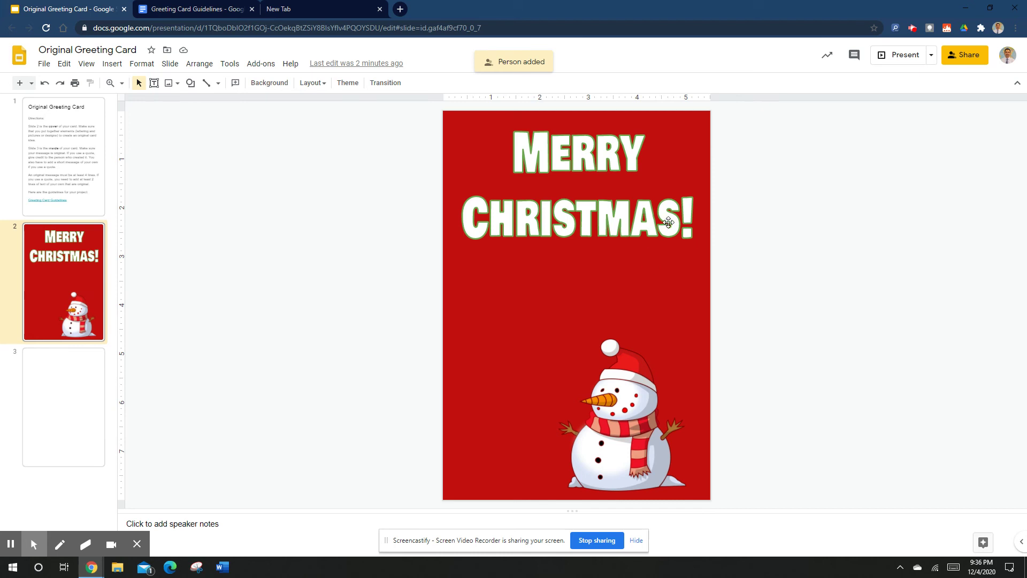
{"action": "left_click", "coordinate": [535, 150]}
{"action": "left_click", "coordinate": [625, 377]}
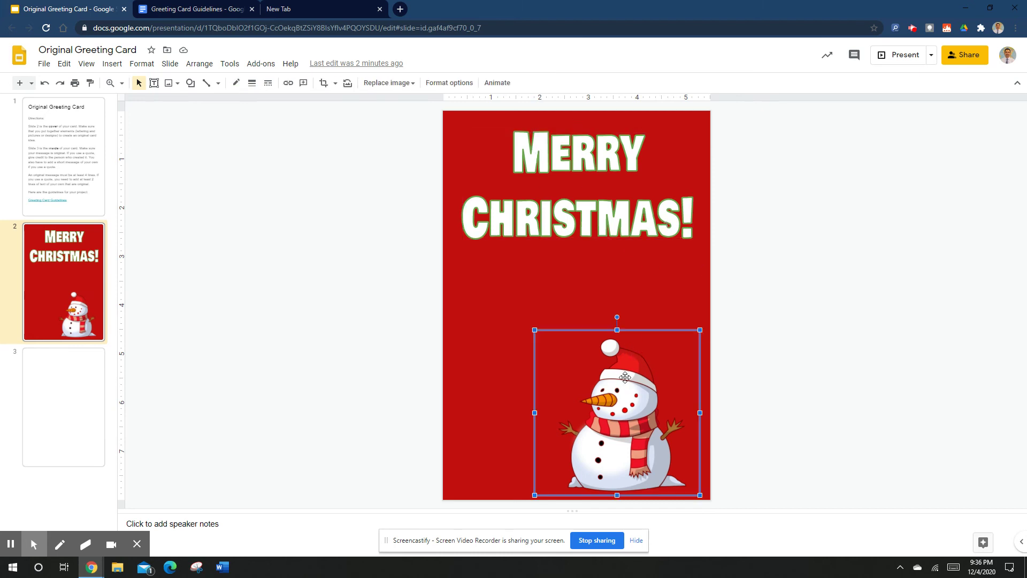
{"action": "left_click", "coordinate": [579, 161]}
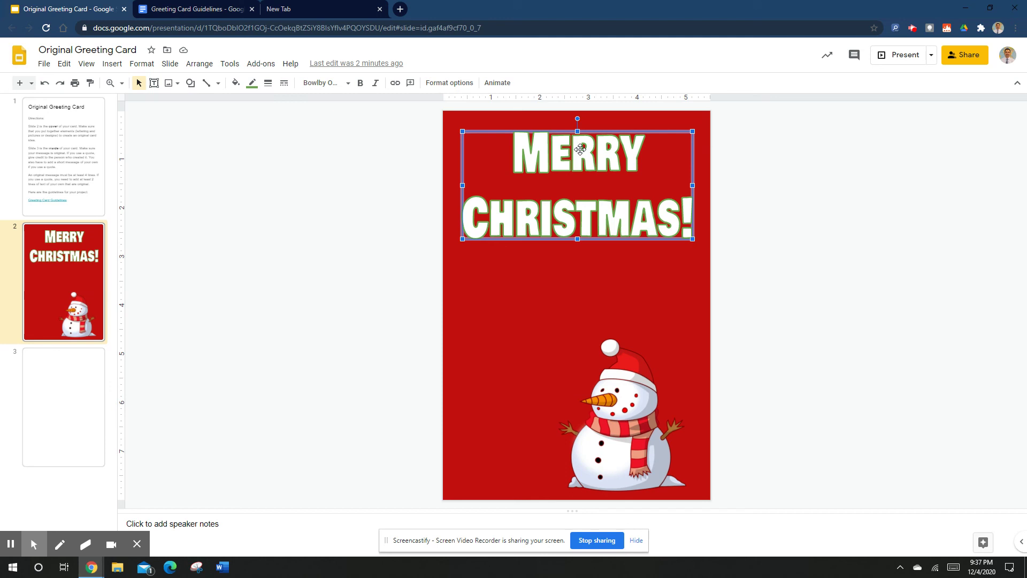
{"action": "left_click", "coordinate": [623, 437]}
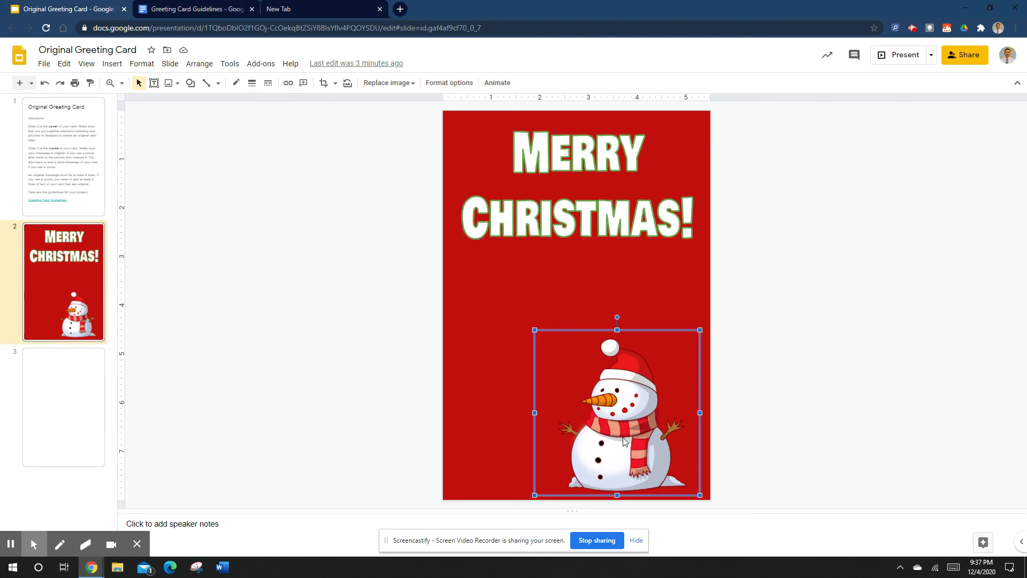
{"action": "left_click", "coordinate": [574, 227]}
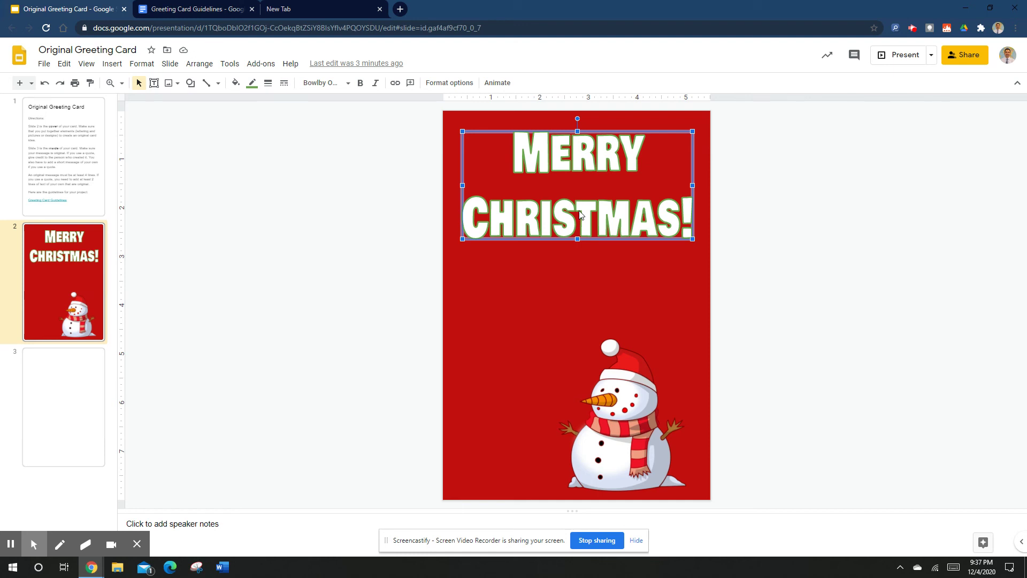
- Draft a comment on the title mentioning the classmate: 'How can I improve these letters?'
{"action": "right_click", "coordinate": [580, 215]}
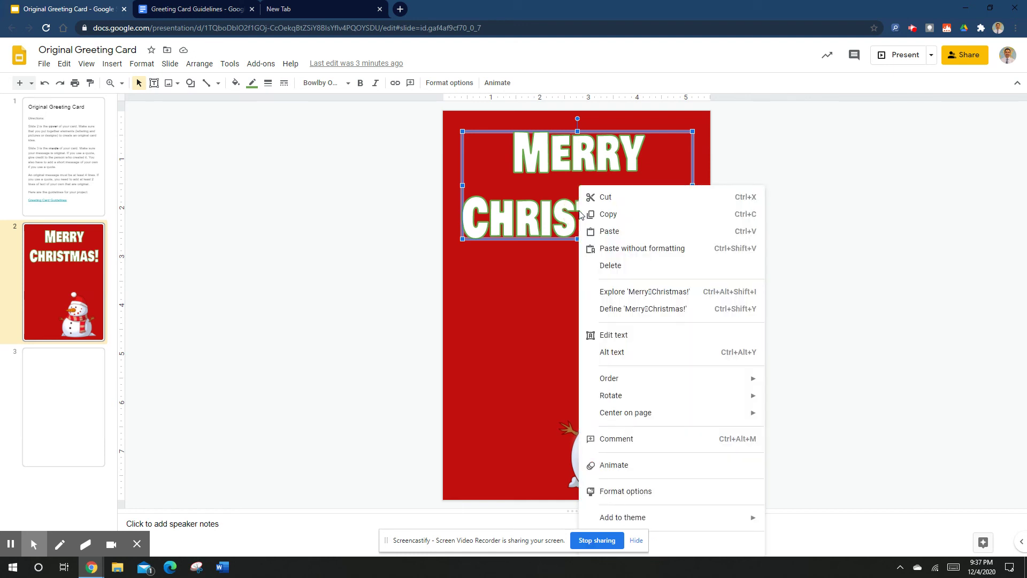
{"action": "left_click", "coordinate": [613, 445]}
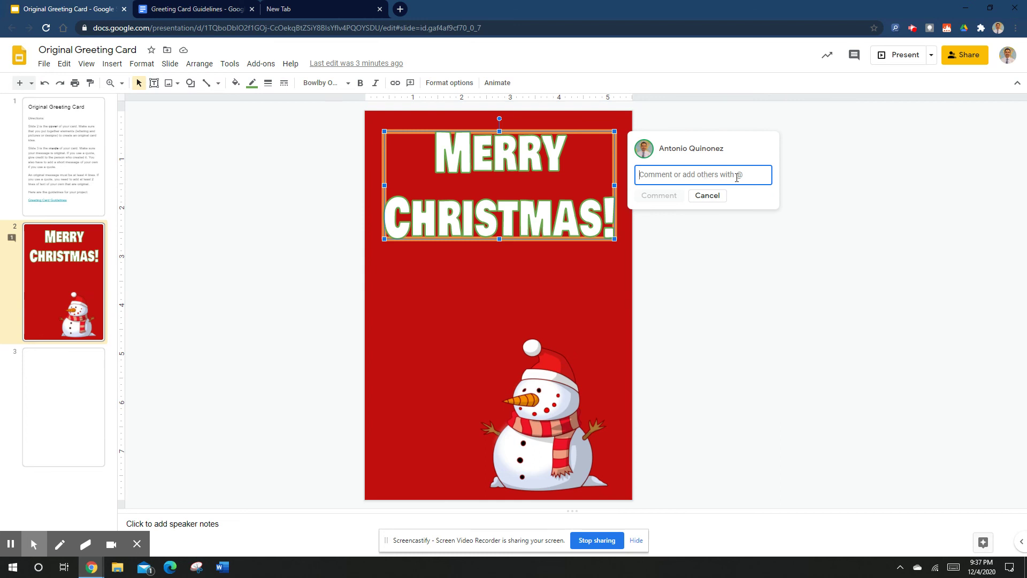
{"action": "type", "text": "@"}
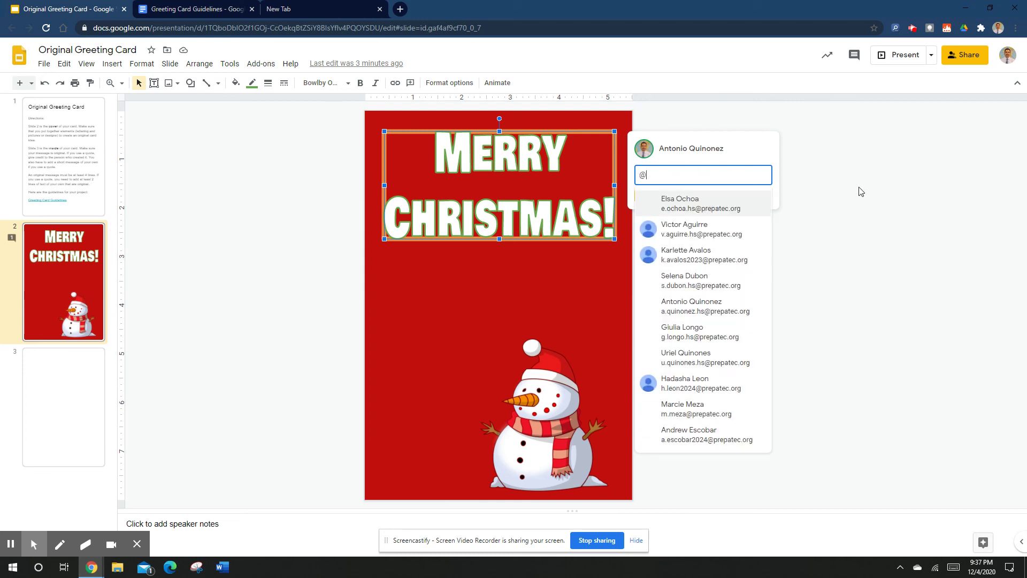
{"action": "type", "text": "a"}
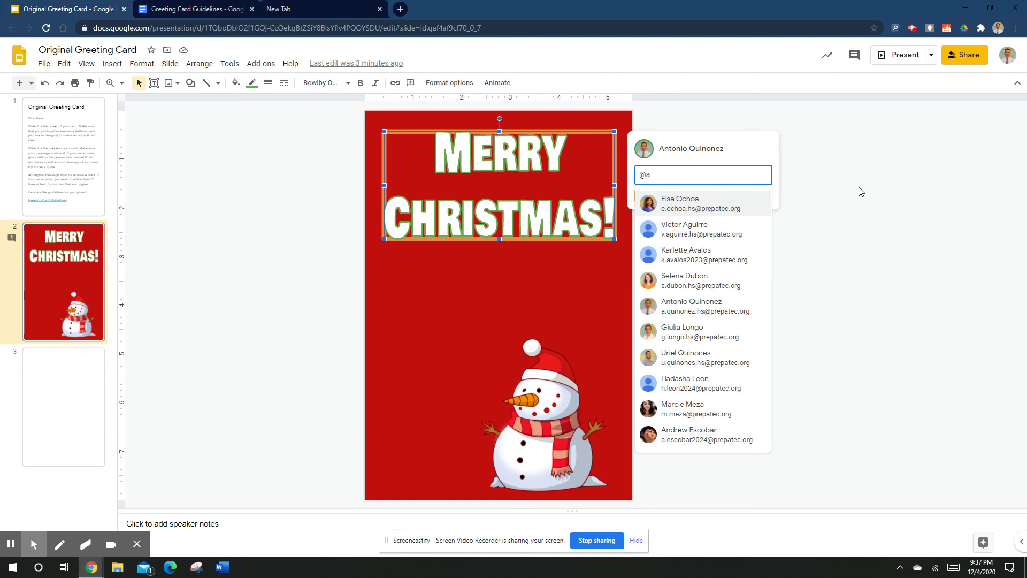
{"action": "type", "text": ".qui"}
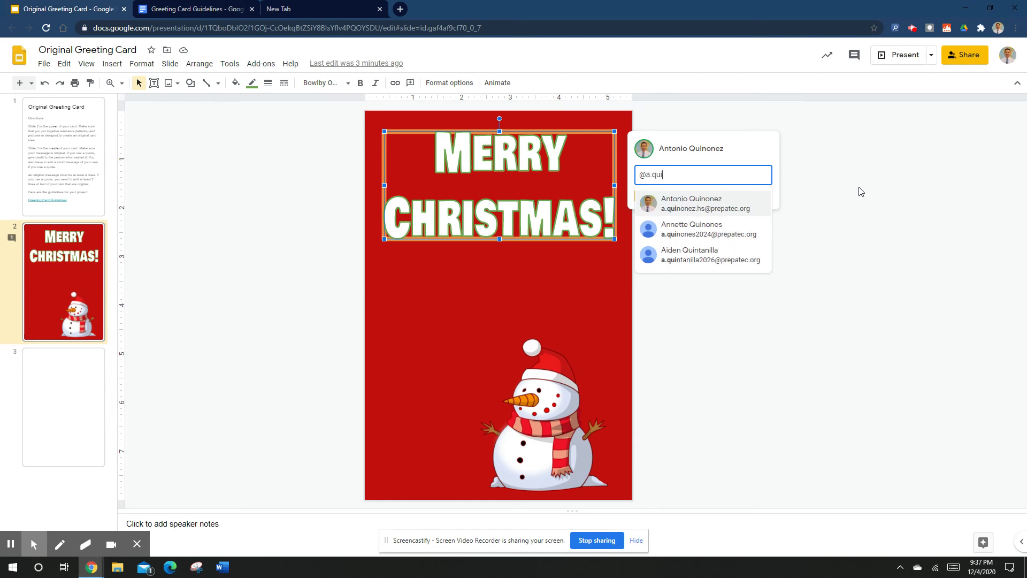
{"action": "left_click", "coordinate": [727, 205]}
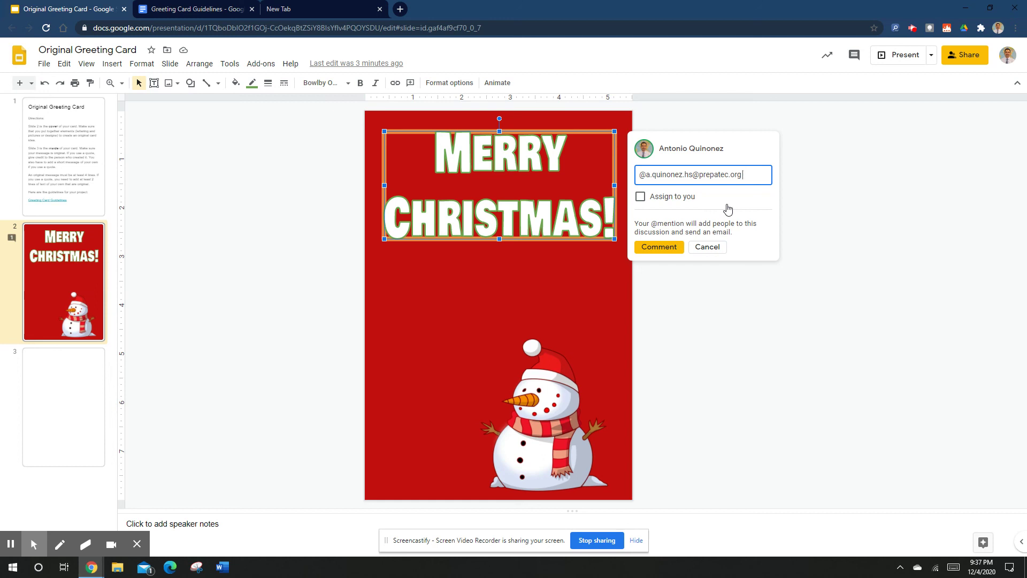
{"action": "type", "text": "How can I imp"}
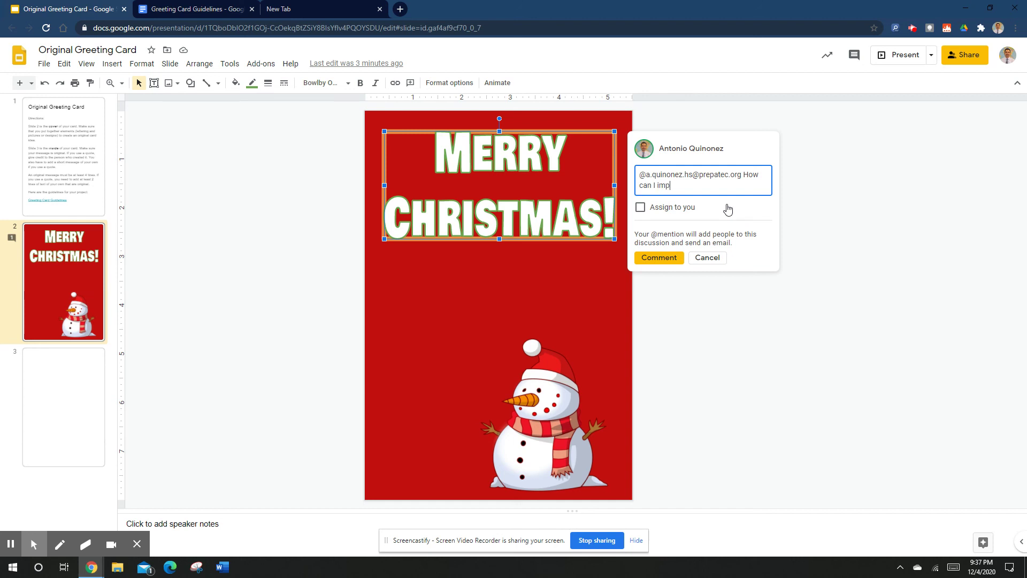
{"action": "type", "text": "rove these letters?"}
- Post the comment on the MERRY CHRISTMAS! text
{"action": "left_click", "coordinate": [676, 262]}
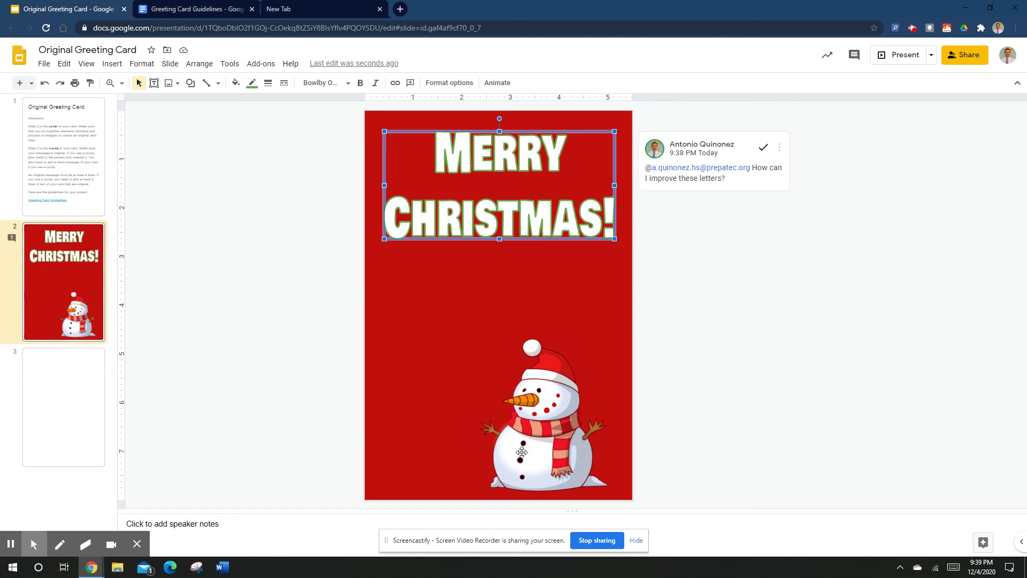
- Delete the MERRY CHRISTMAS! text box and the snowman image from the slide
{"action": "key", "text": "Delete"}
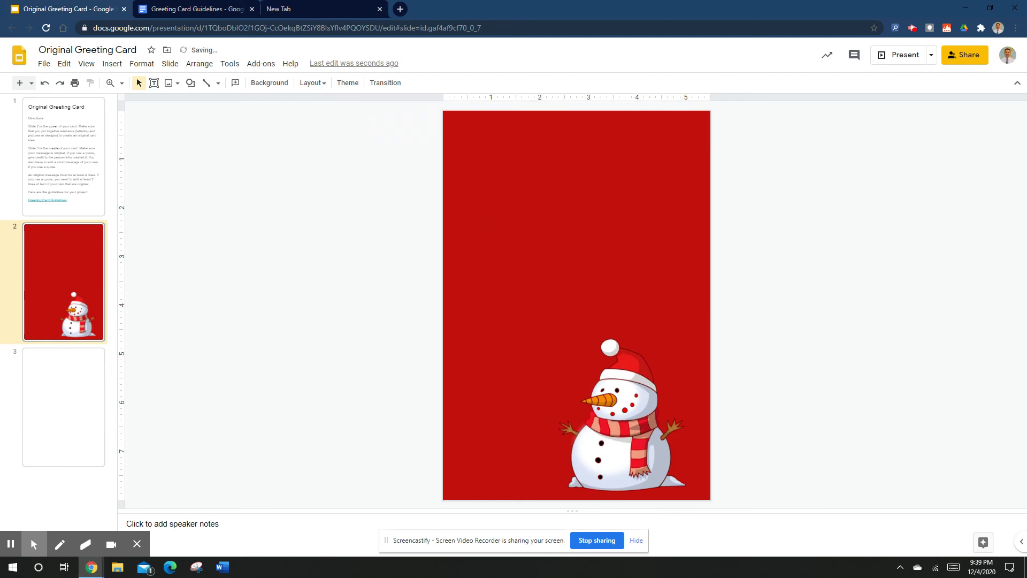
{"action": "left_click", "coordinate": [622, 463]}
{"action": "key", "text": "Delete"}
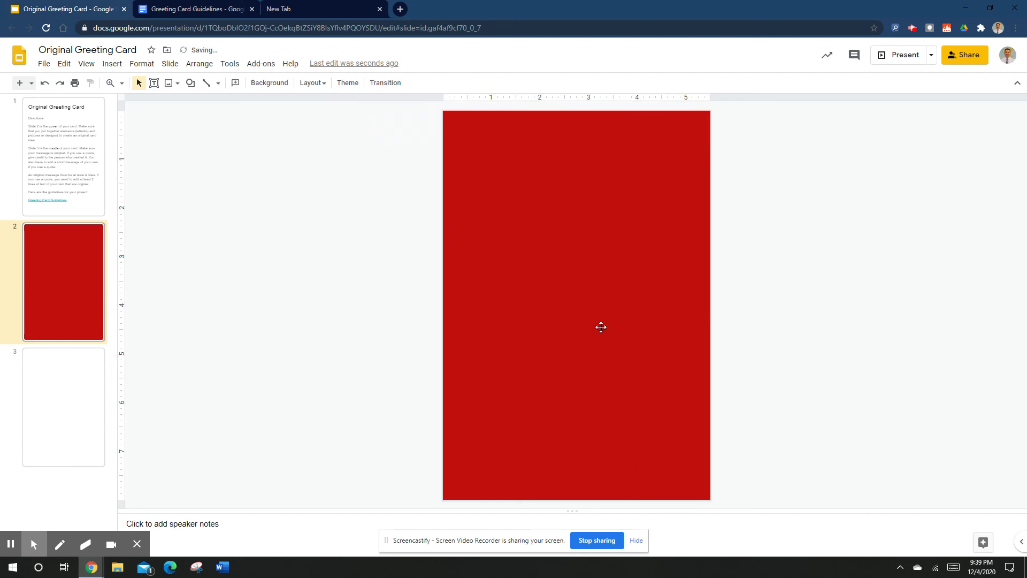
{"action": "right_click", "coordinate": [601, 326]}
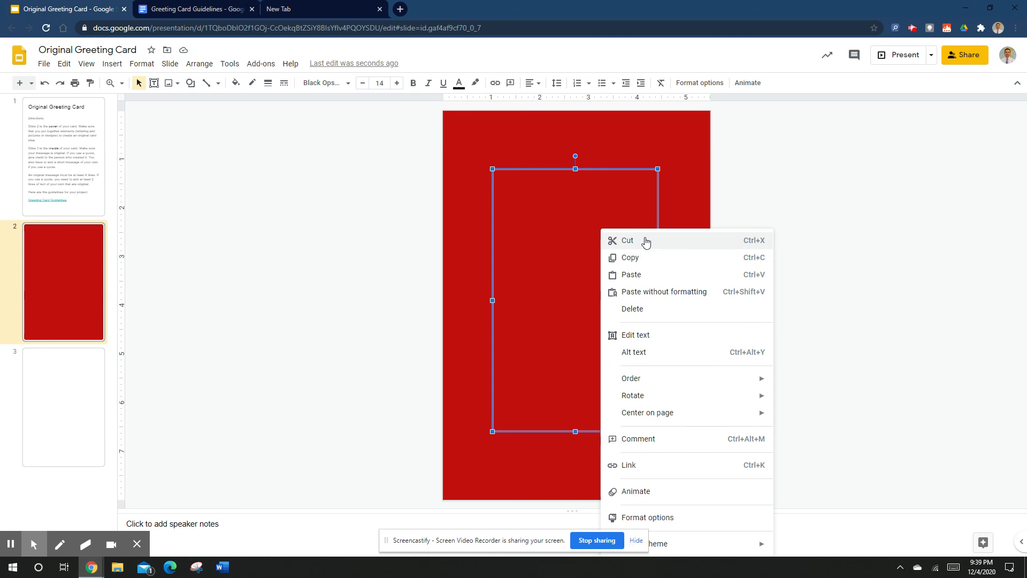
{"action": "left_click", "coordinate": [479, 270]}
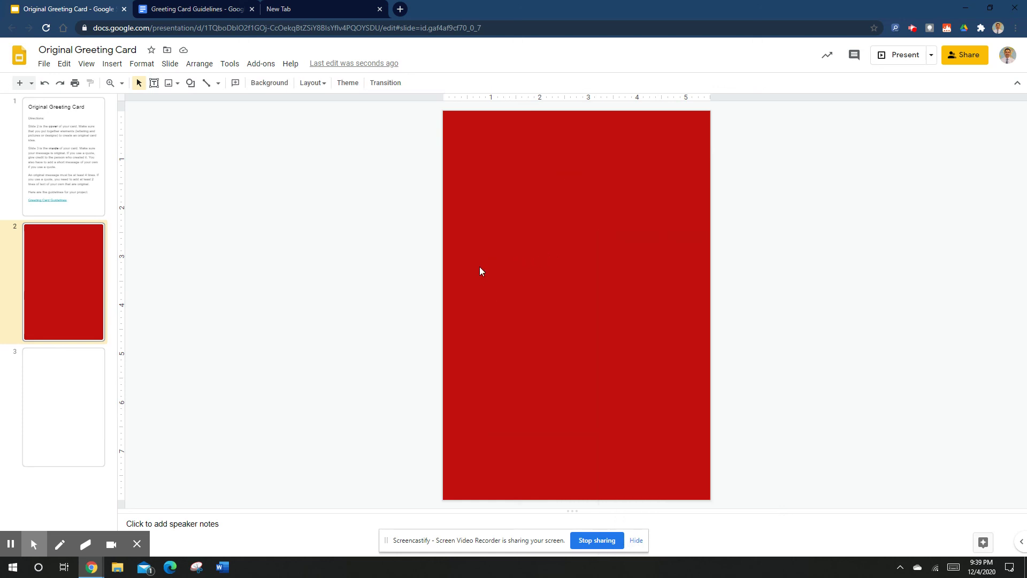
- Reset the slide background from red to the theme's plain white
{"action": "left_click", "coordinate": [269, 84]}
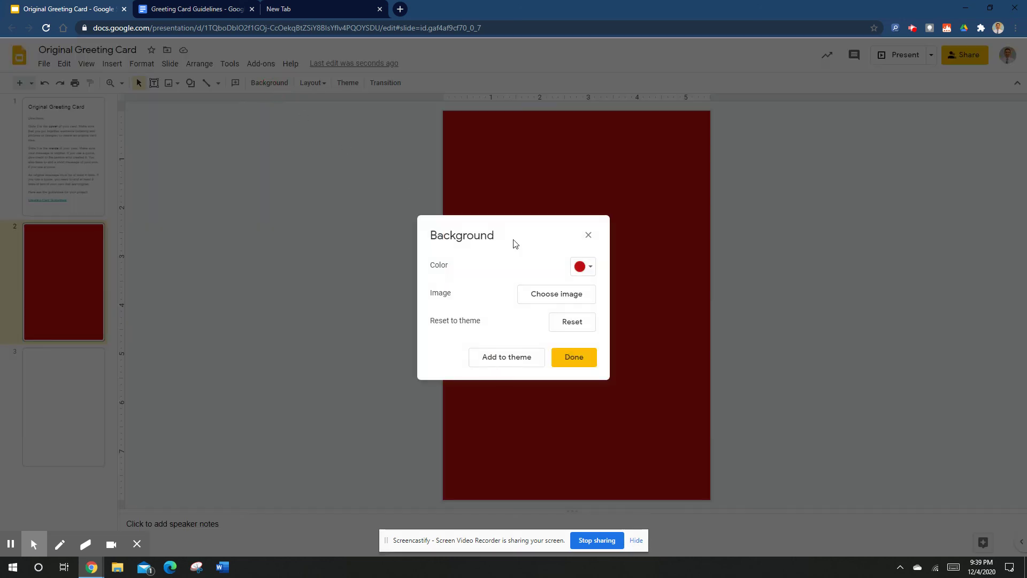
{"action": "left_click", "coordinate": [573, 323]}
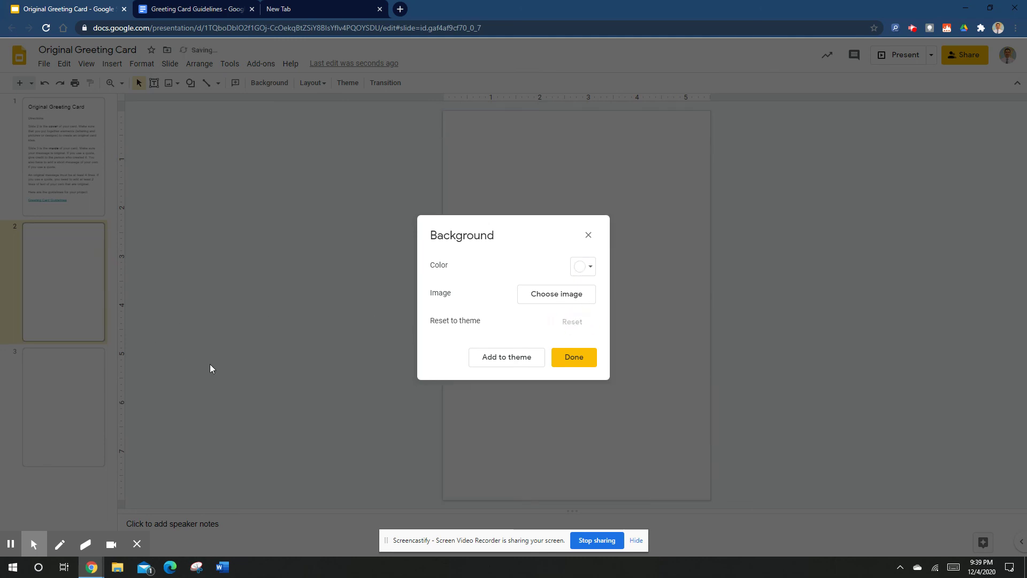
{"action": "left_click", "coordinate": [588, 235]}
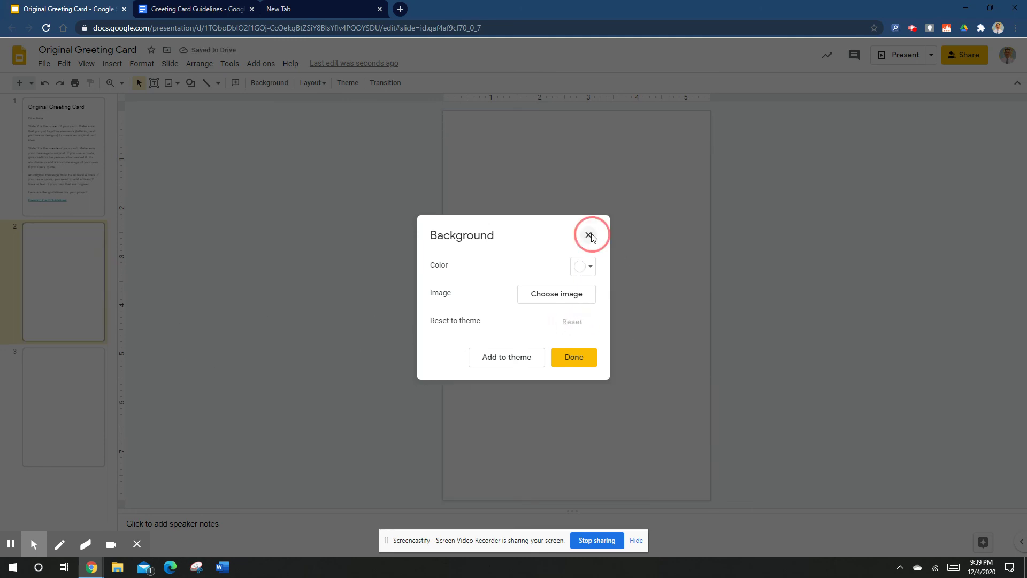